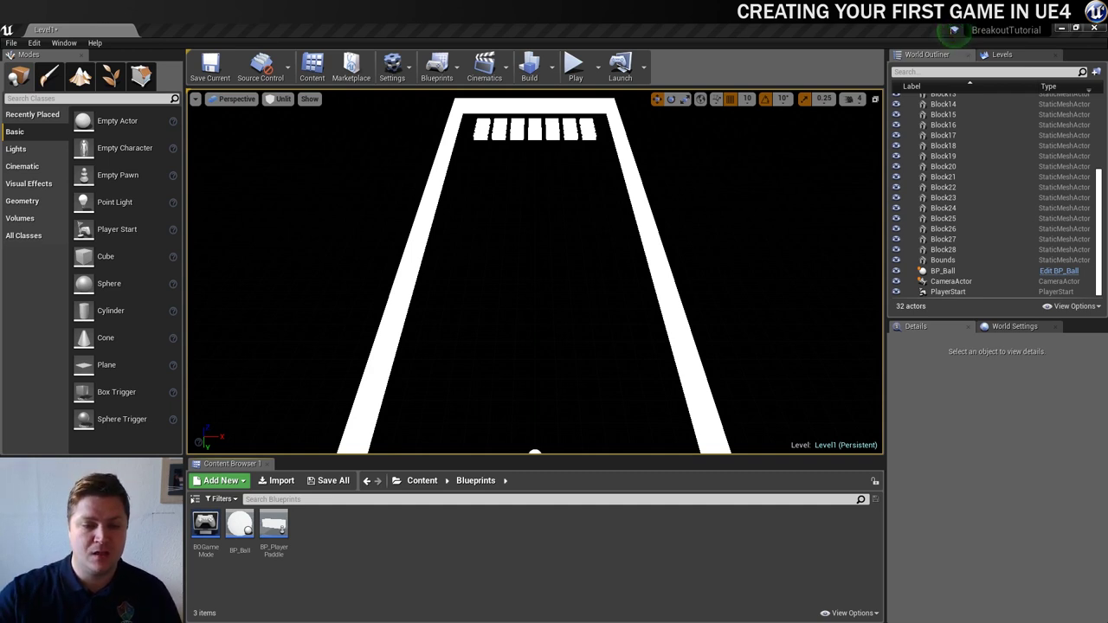
Create an Actor-based Blueprint Class named BP_Block in the Blueprints folder and open it
right_click(314, 524)
left_click(381, 261)
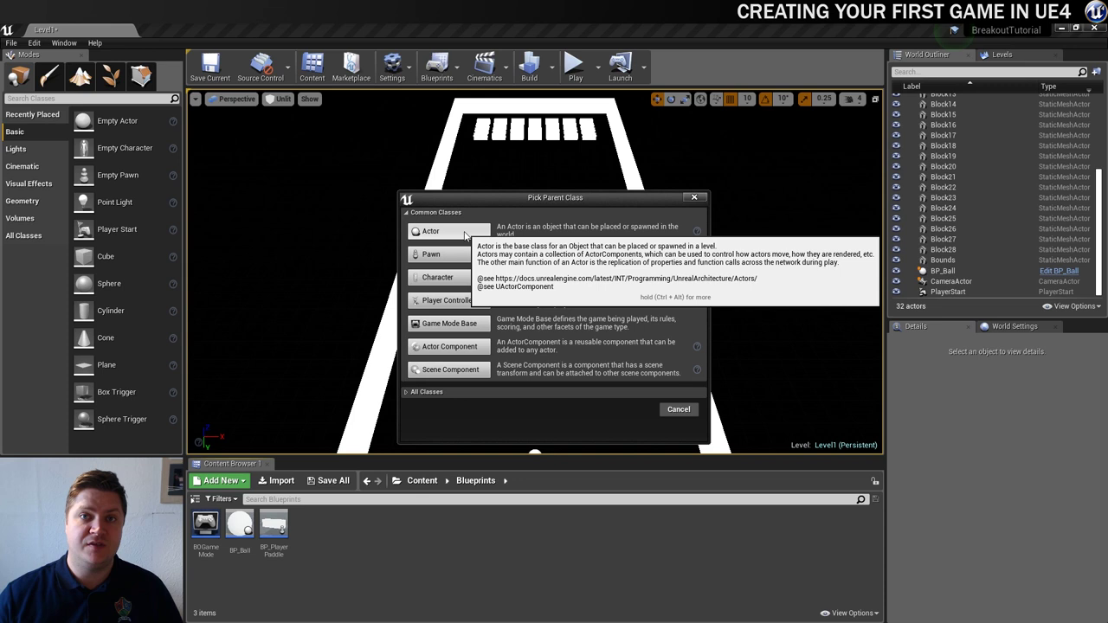
left_click(464, 234)
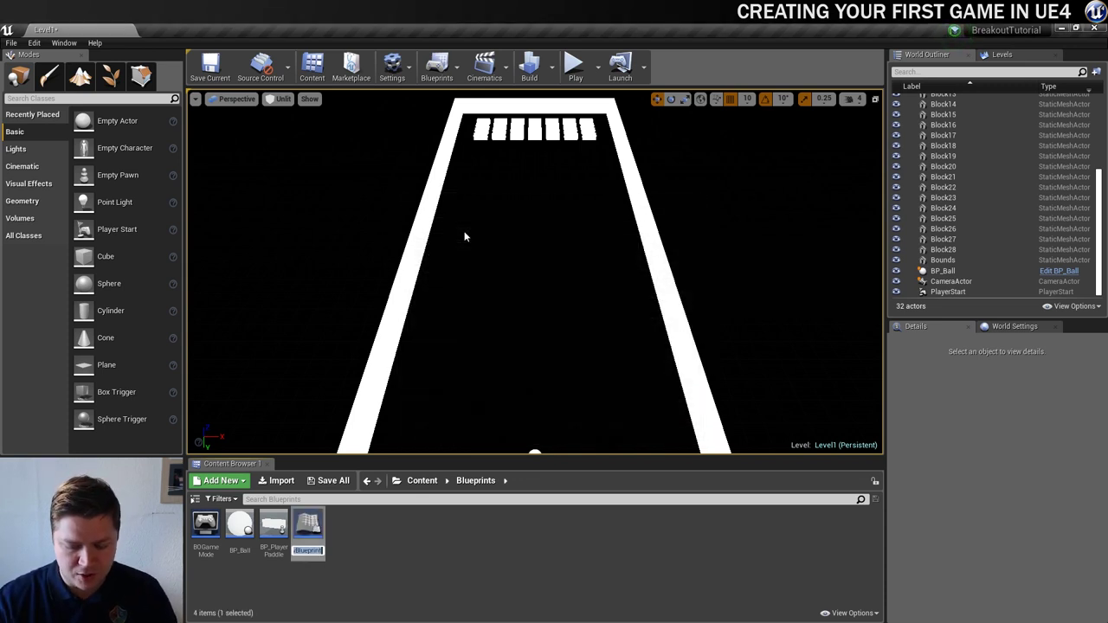
type("BP_")
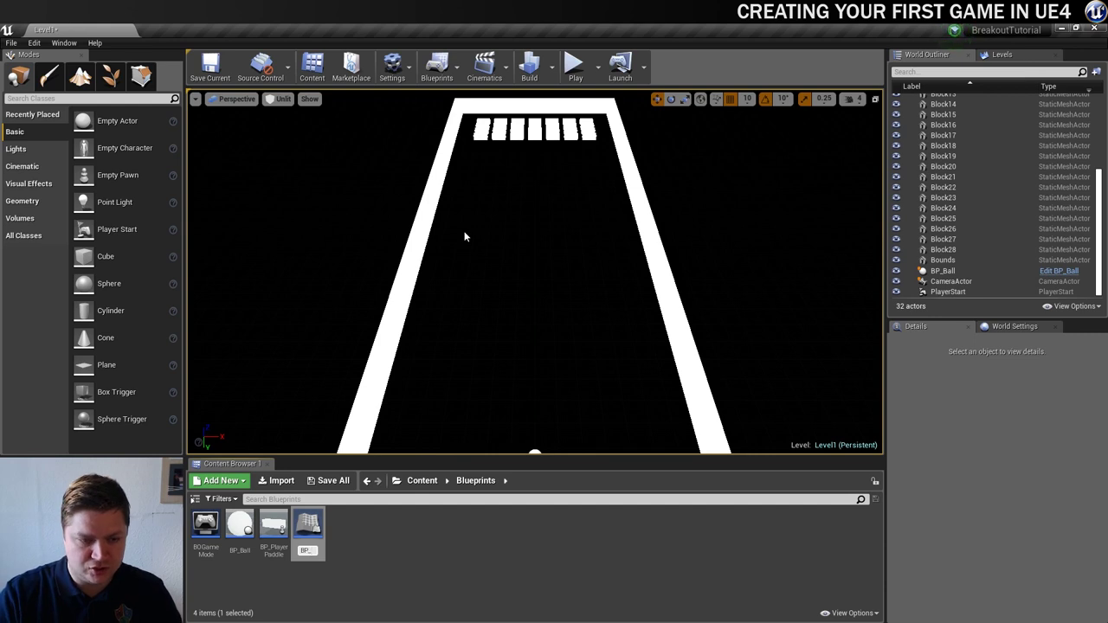
type("Block")
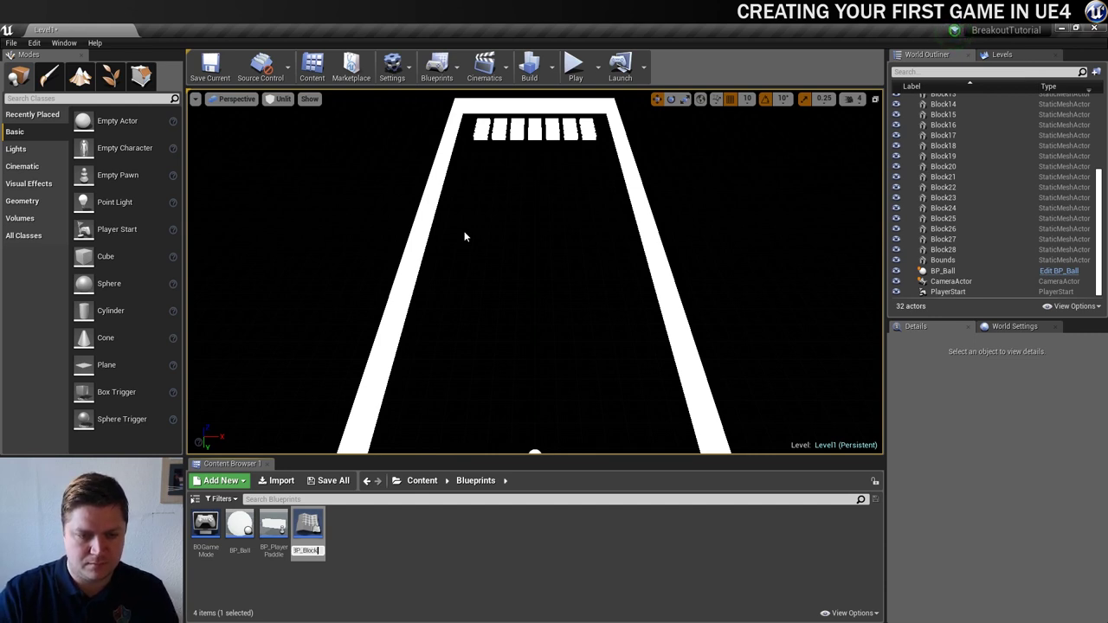
key("Return")
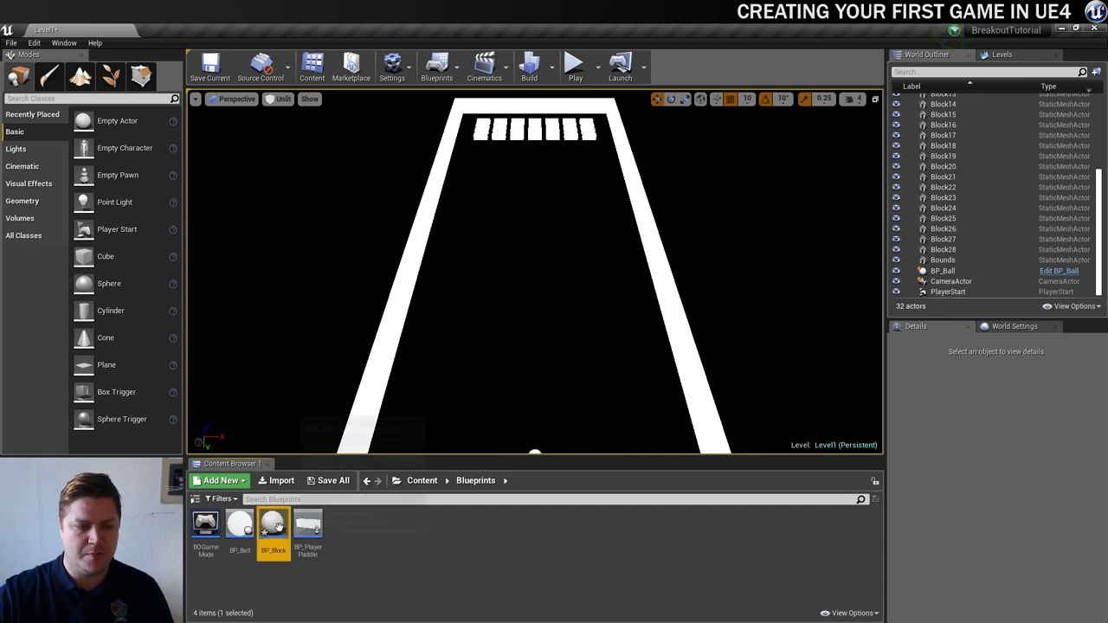
double_click(284, 527)
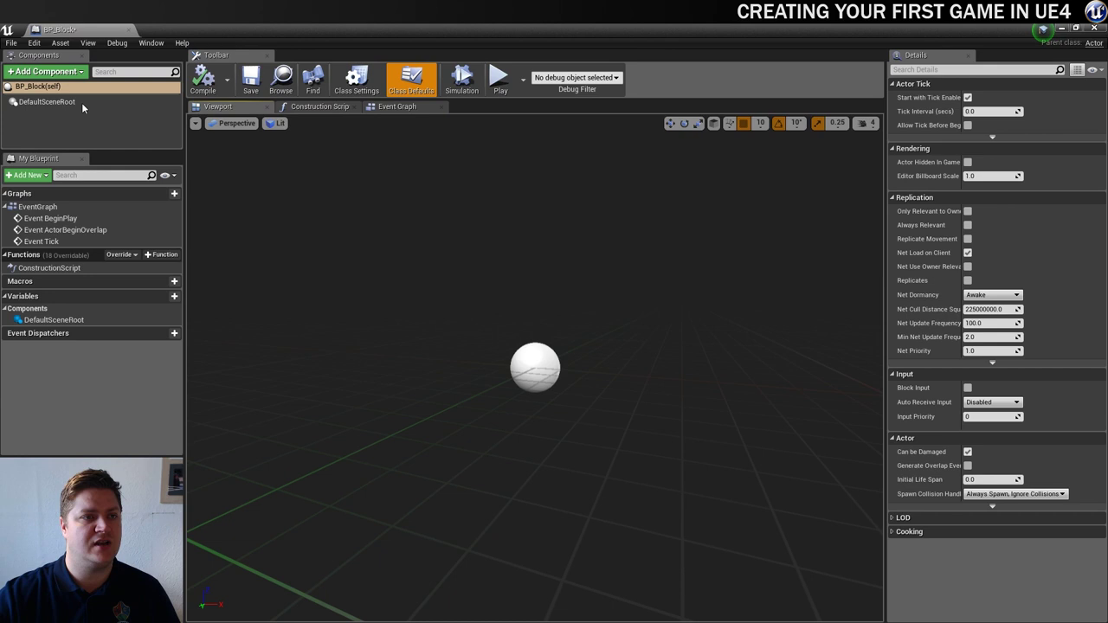
Add a Static Mesh component named Block using the Block mesh, then compile BP_Block
left_click(47, 71)
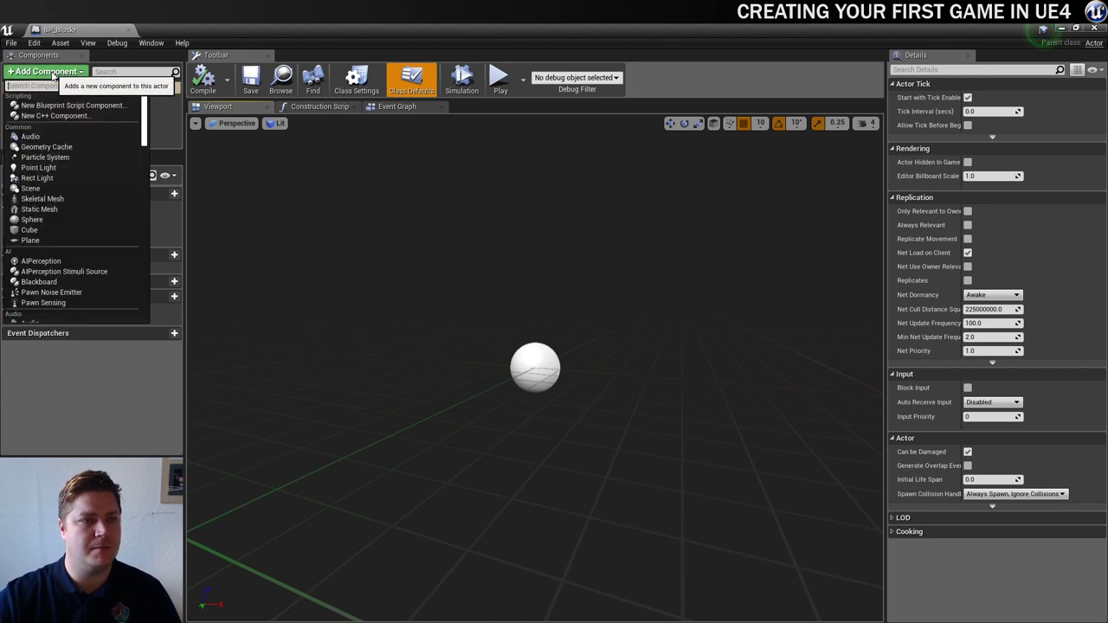
left_click(48, 209)
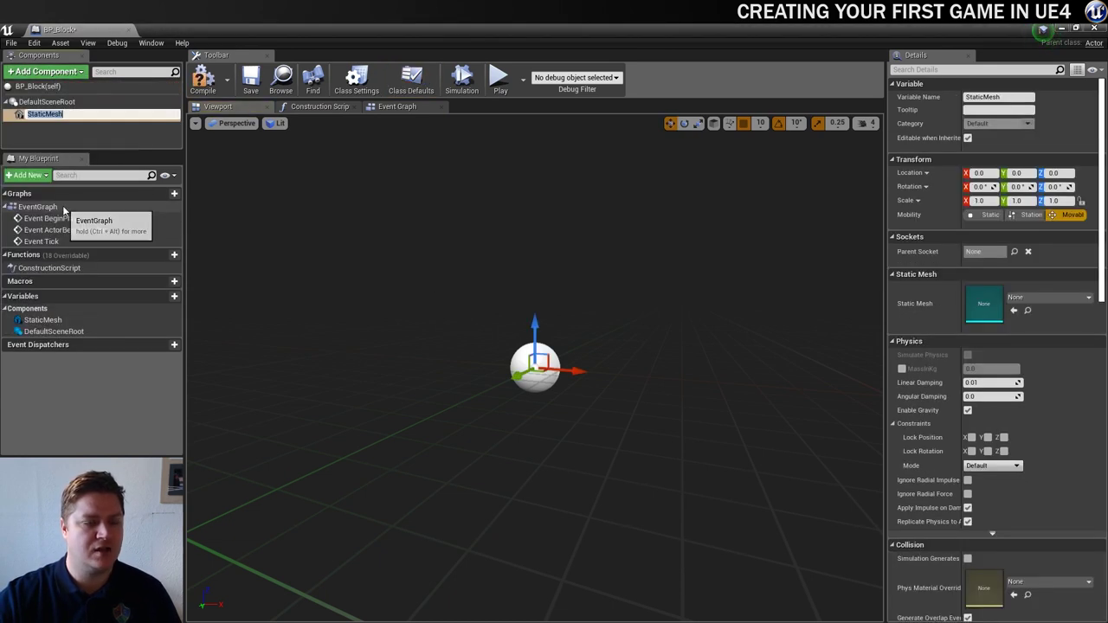
type("Block")
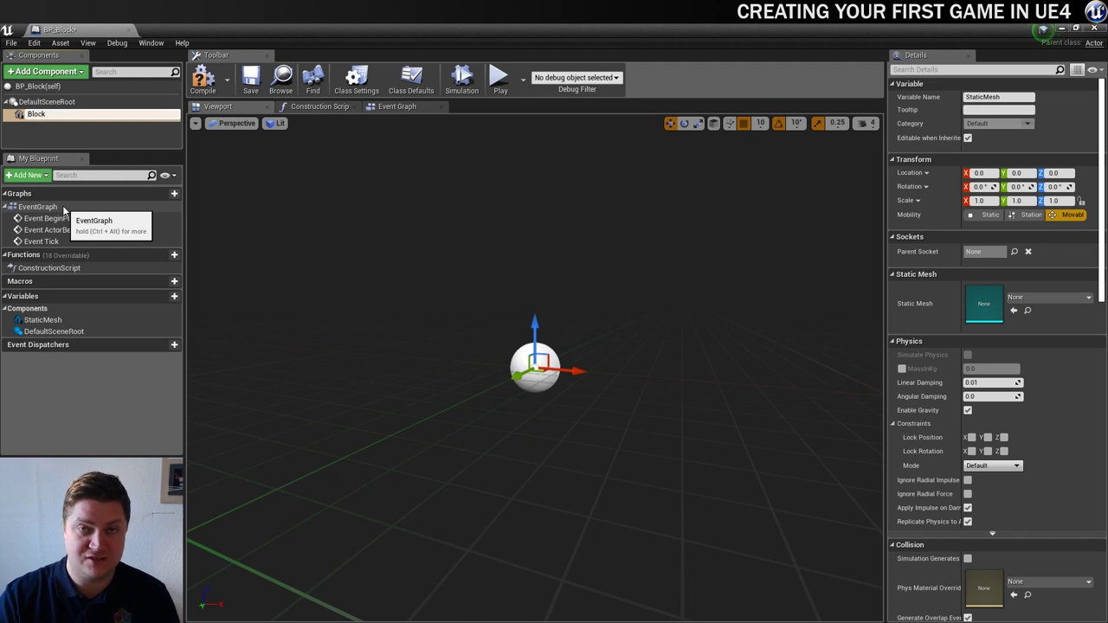
key("Return")
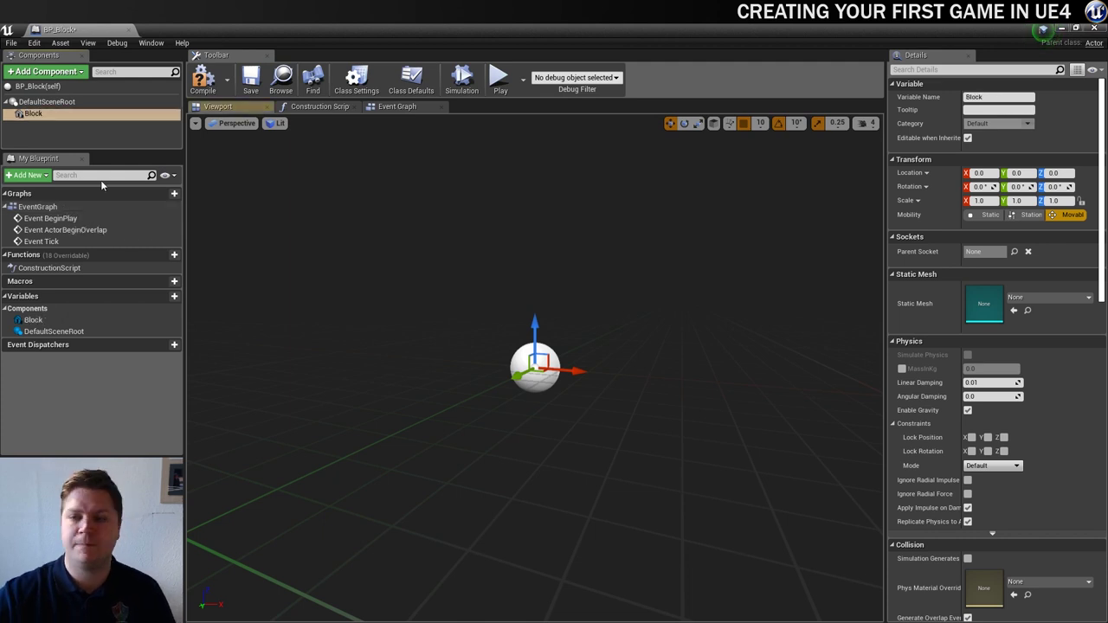
left_click(1047, 296)
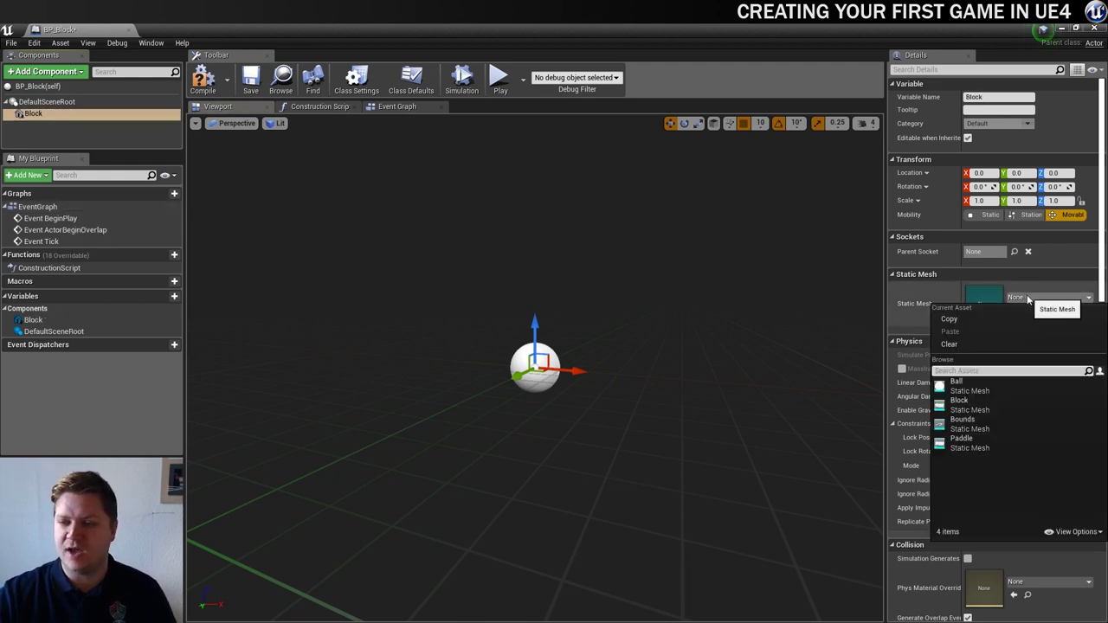
left_click(969, 405)
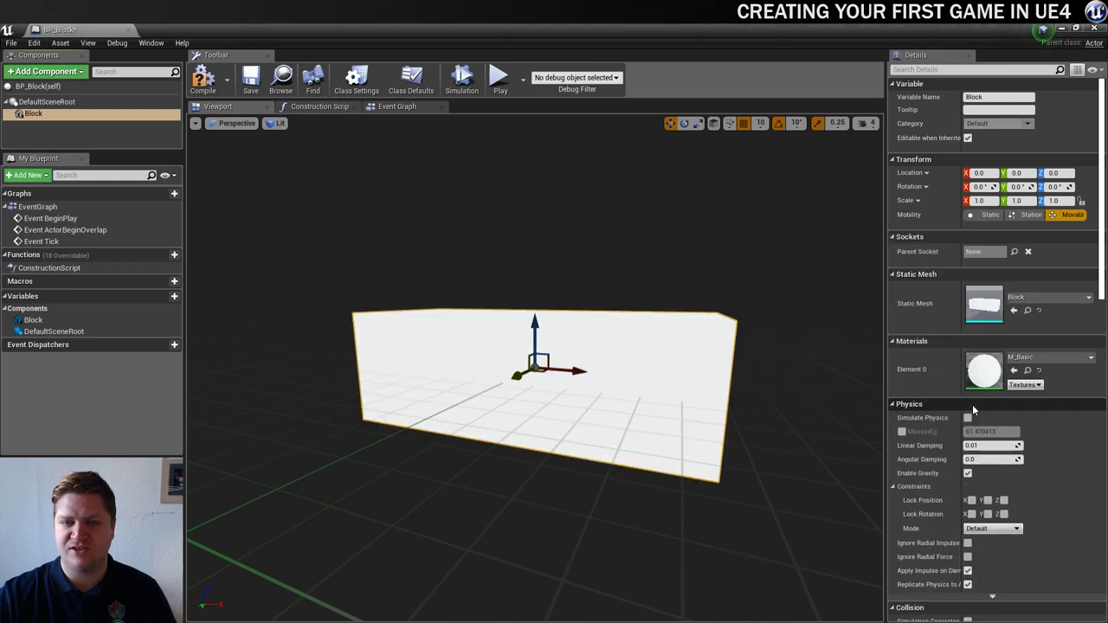
left_click(212, 69)
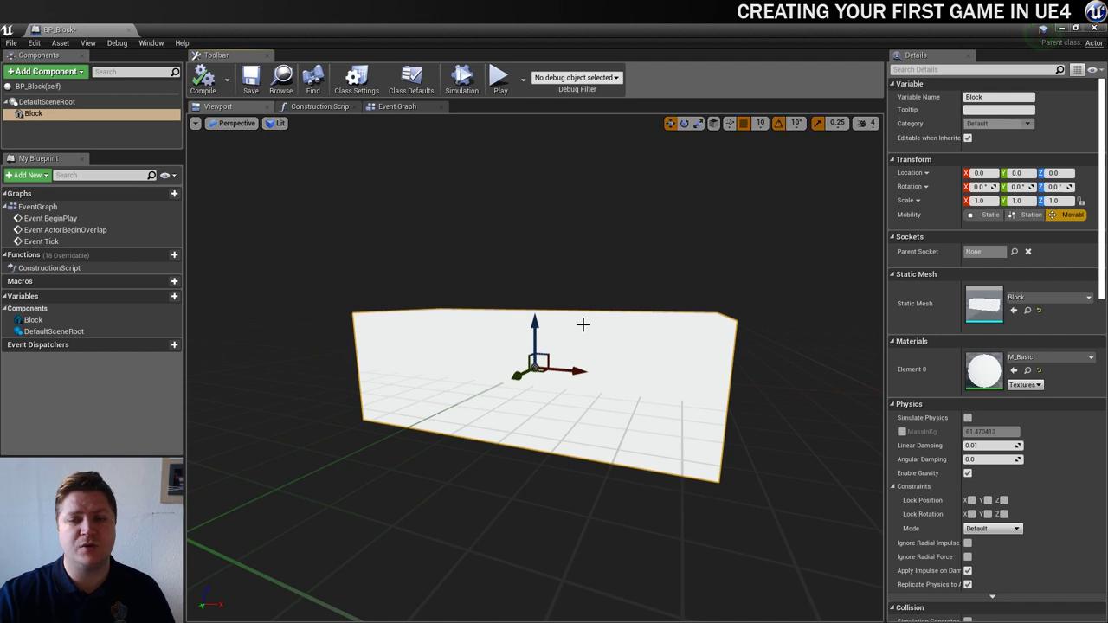
Tick Simulation Generates Hit Events in Block's Collision settings and recompile the blueprint
scroll(973, 286, "down", 1)
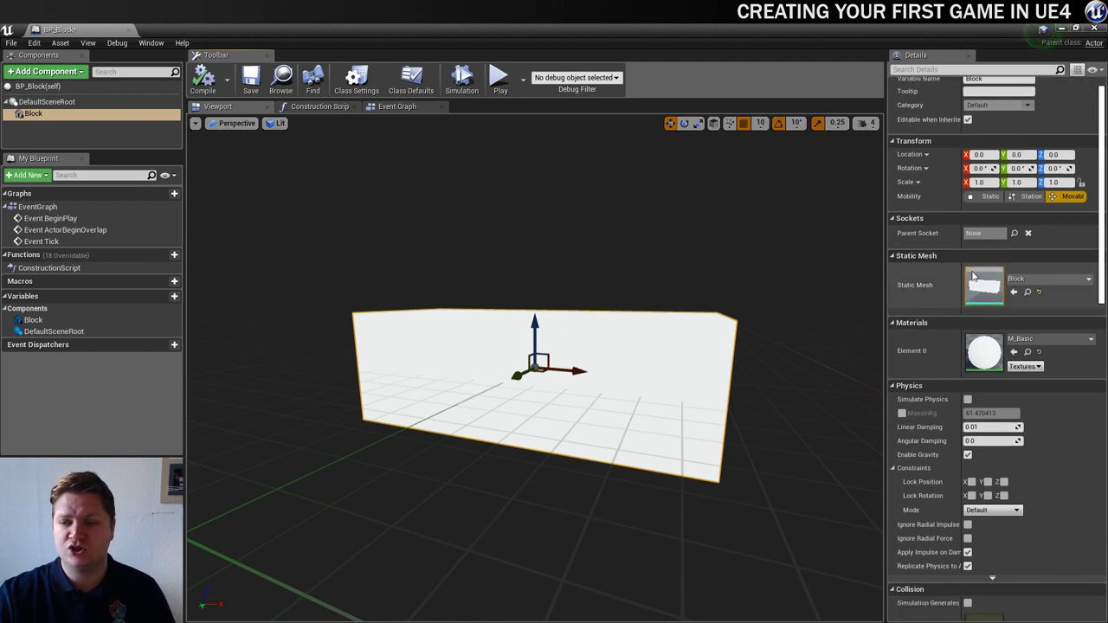
scroll(973, 276, "down", 1)
scroll(973, 276, "down", 5)
scroll(951, 311, "down", 4)
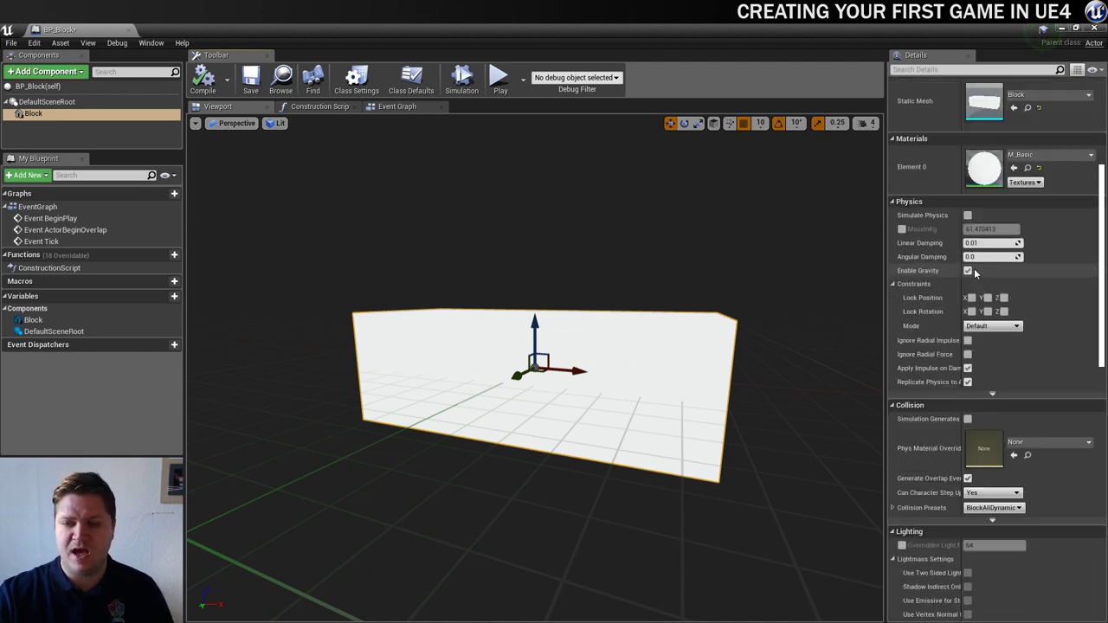
scroll(934, 346, "down", 3)
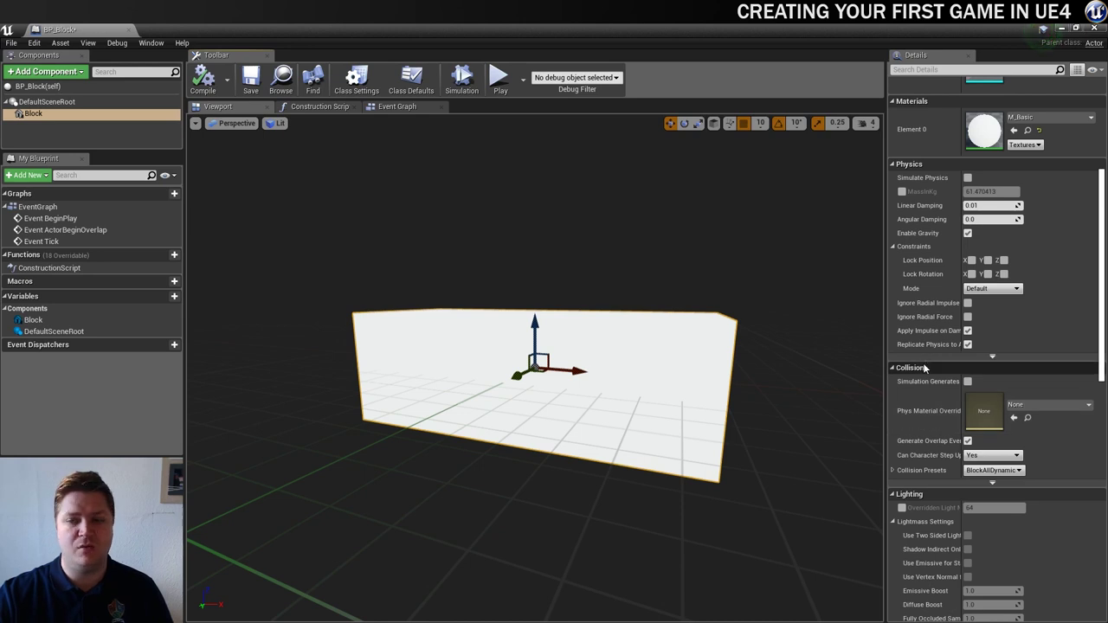
mouse_move(927, 381)
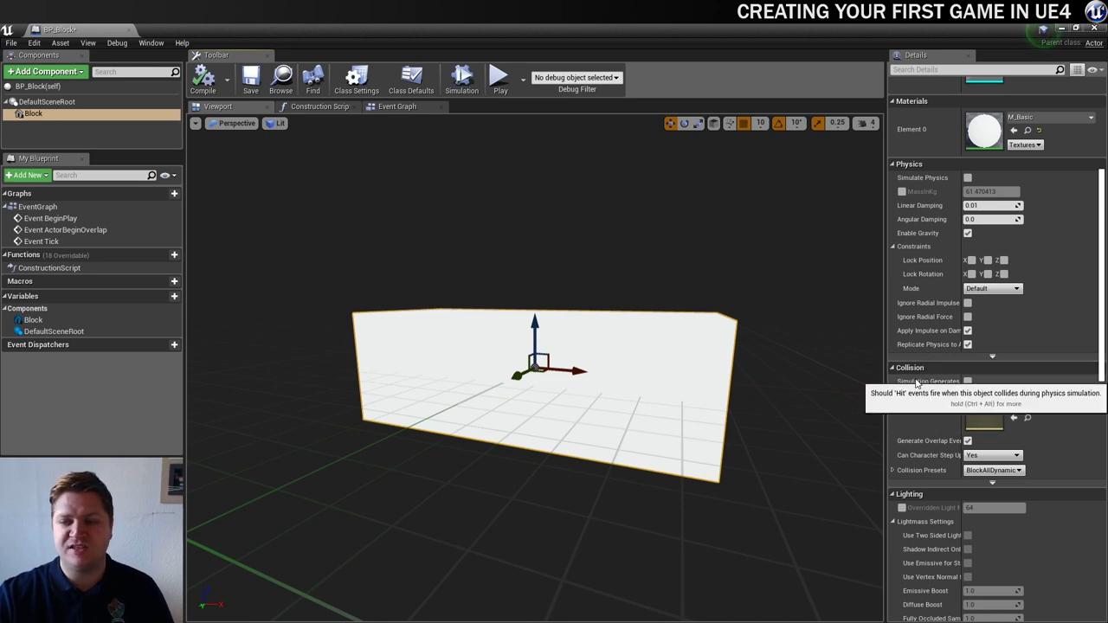
scroll(952, 398, "up", 1)
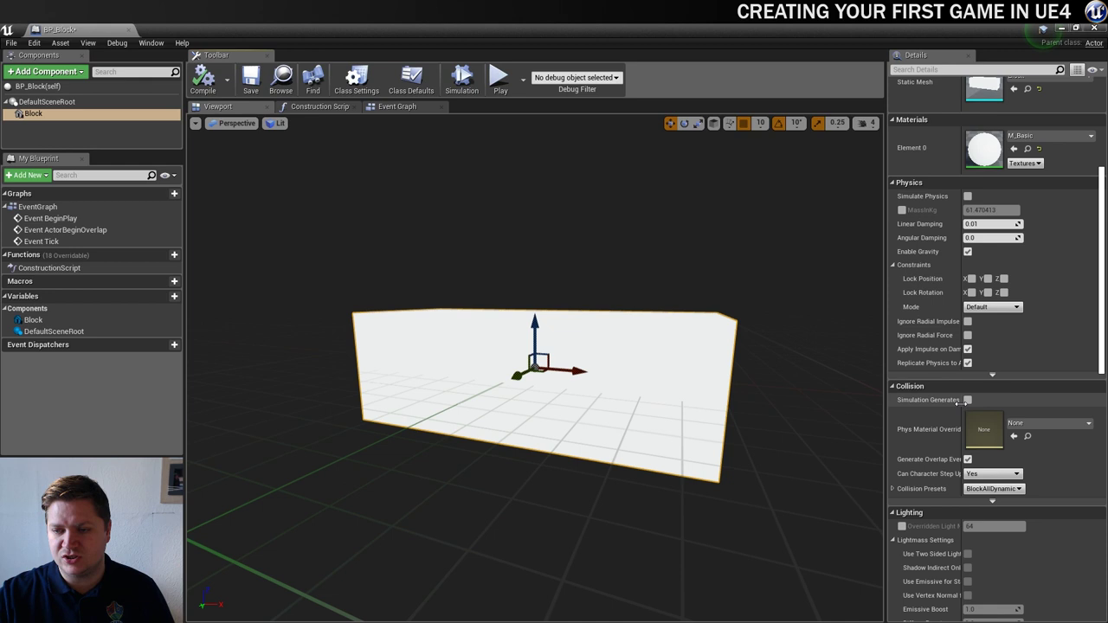
mouse_move(961, 400)
left_mouse_down()
mouse_move(1029, 400)
mouse_move(956, 420)
left_mouse_up()
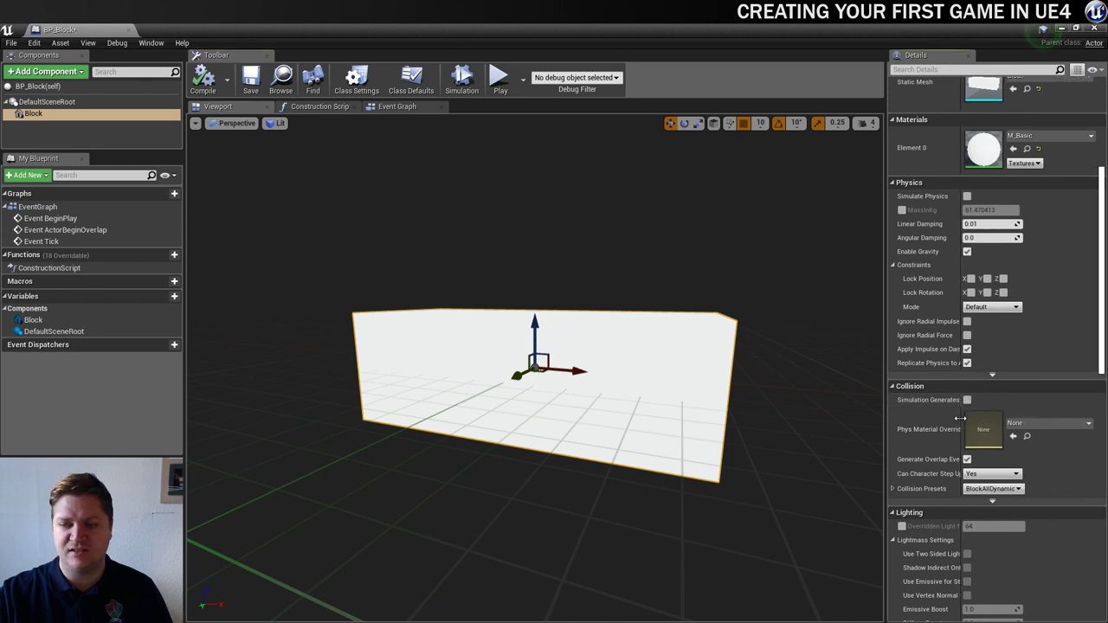
mouse_move(966, 400)
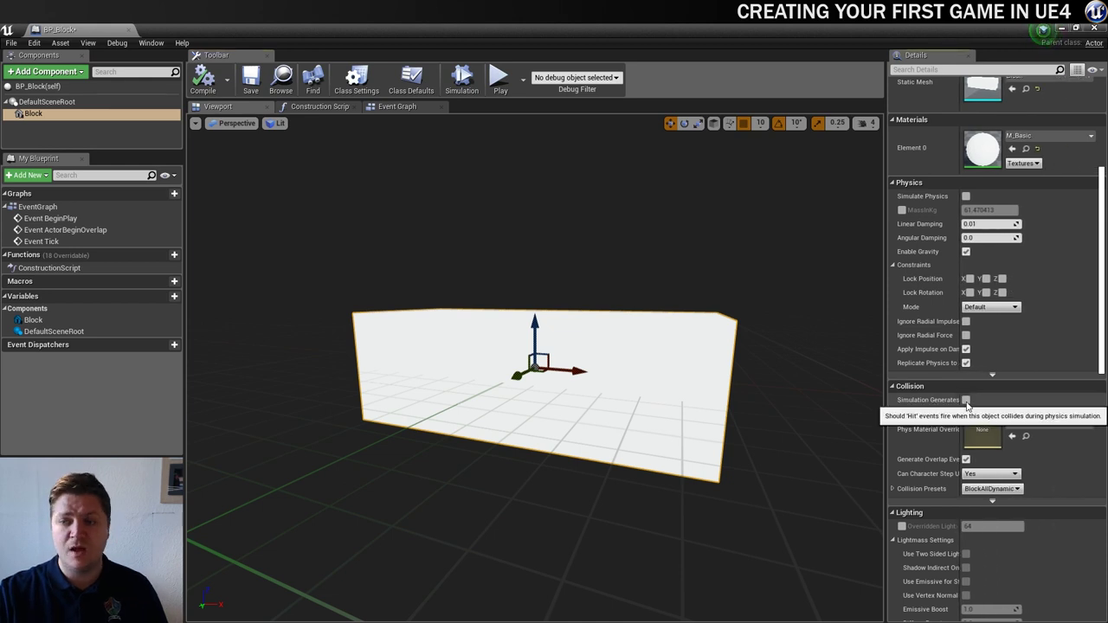
left_click(967, 401)
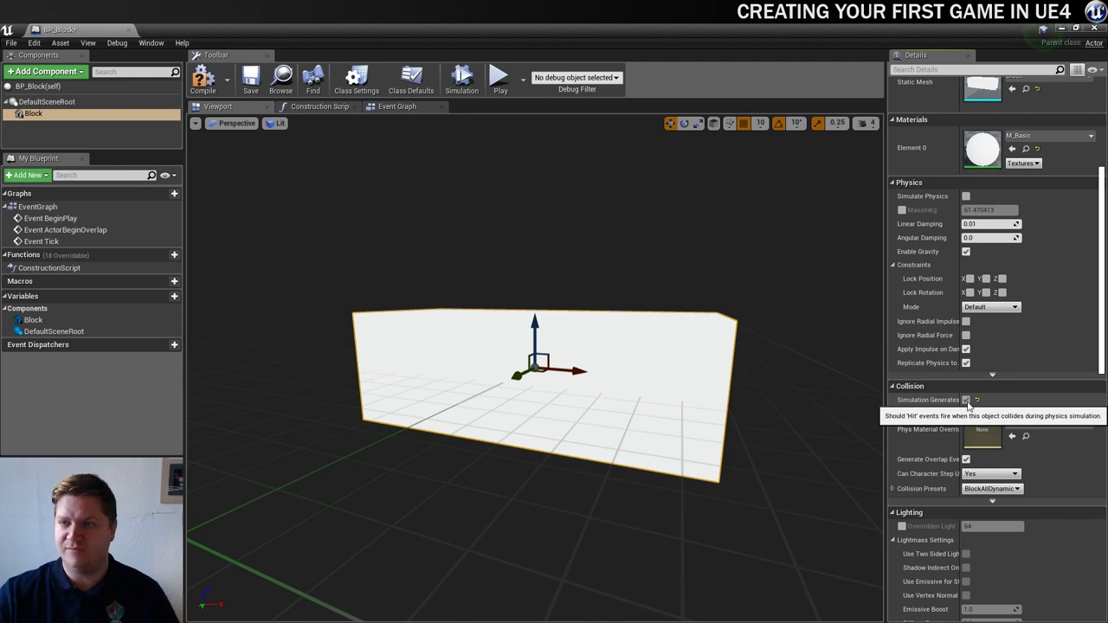
left_click(203, 82)
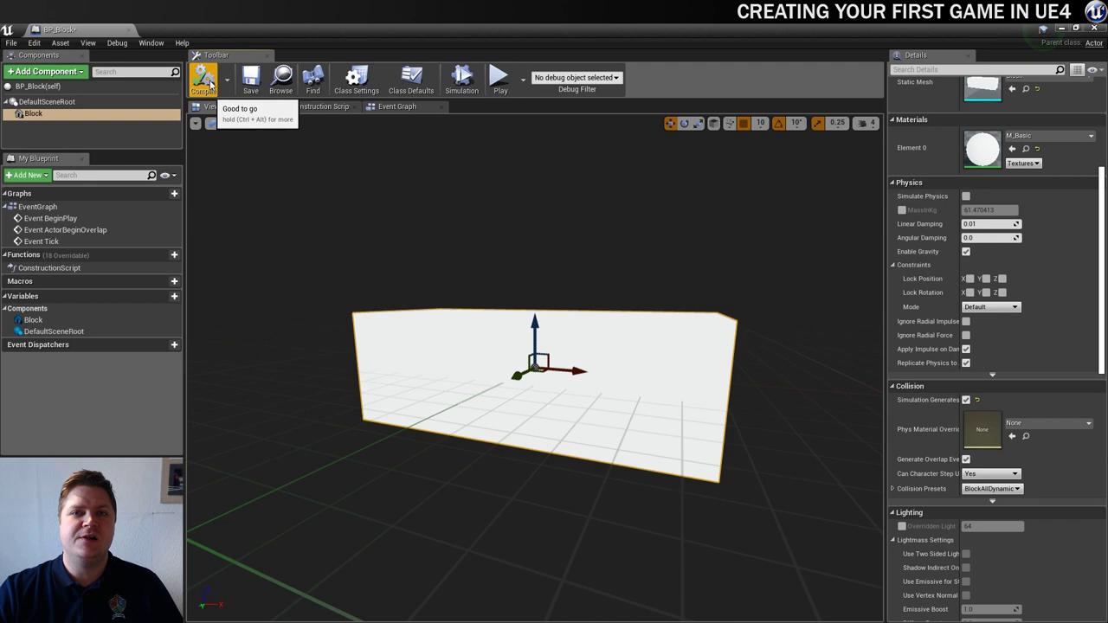
Clear the default Event Graph nodes and add an On Component Hit (Block) event
left_click(397, 109)
left_click_drag(470, 119, 685, 532)
key("Delete")
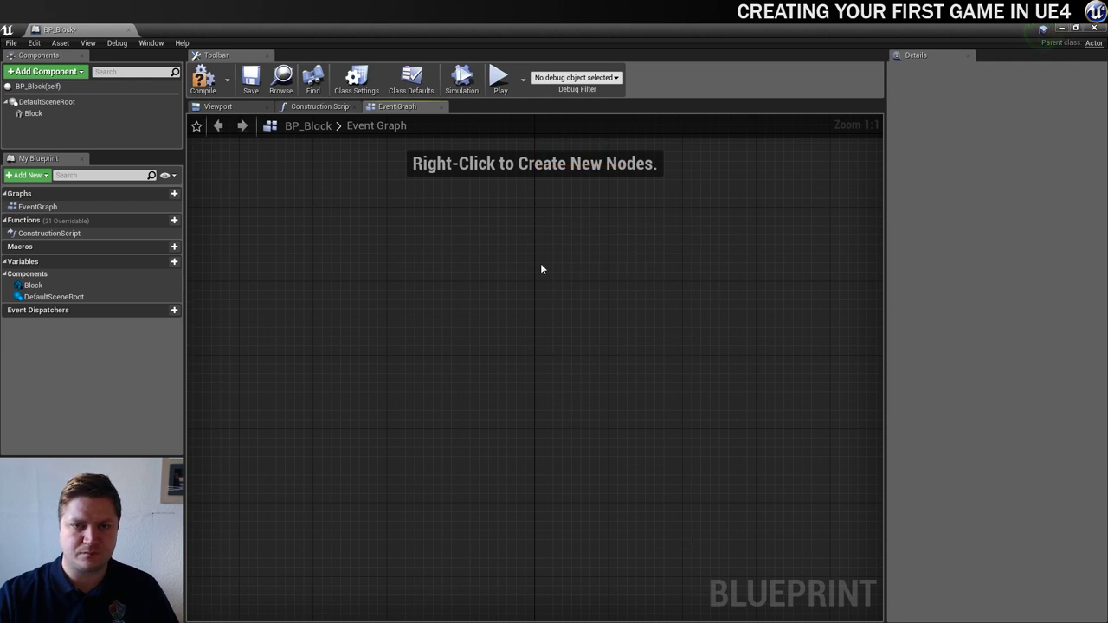
right_click_drag(399, 261, 475, 302)
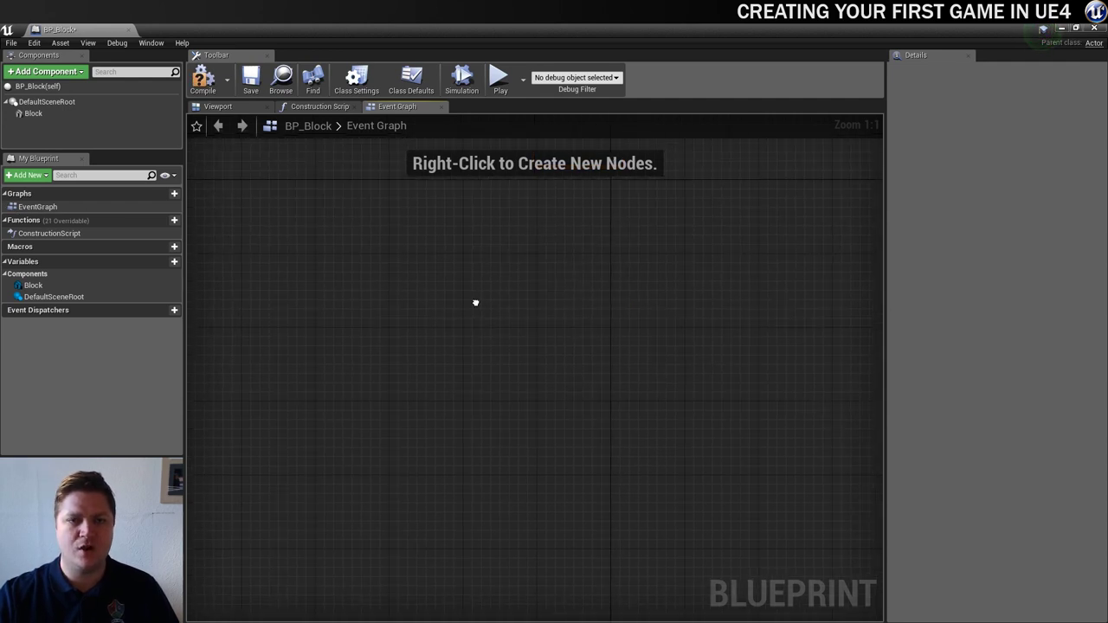
right_click(38, 116)
mouse_move(101, 131)
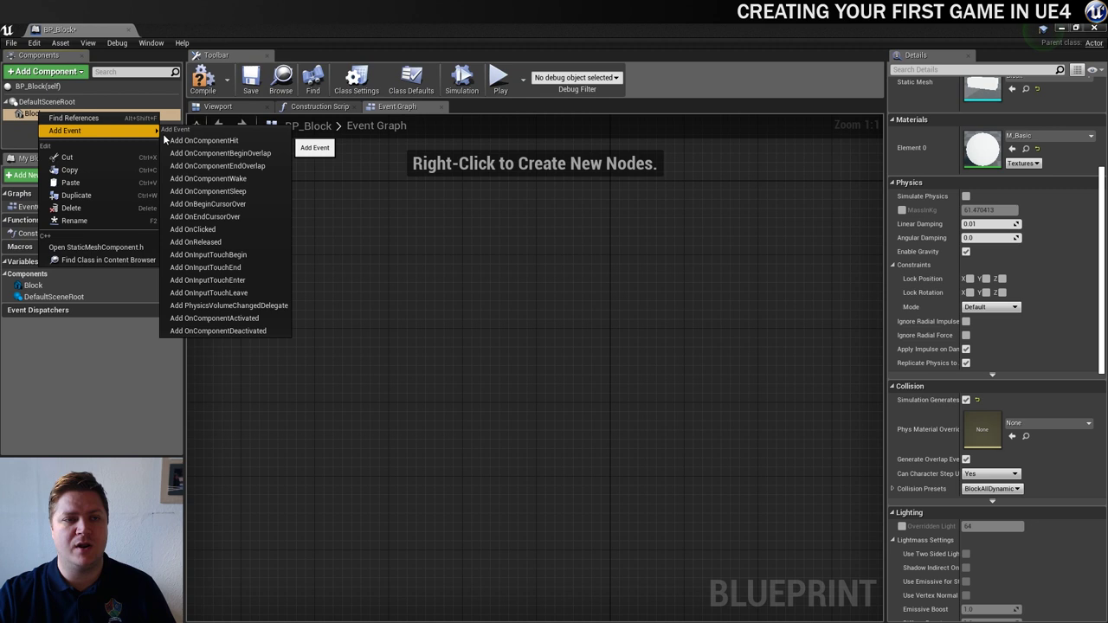
left_click(228, 141)
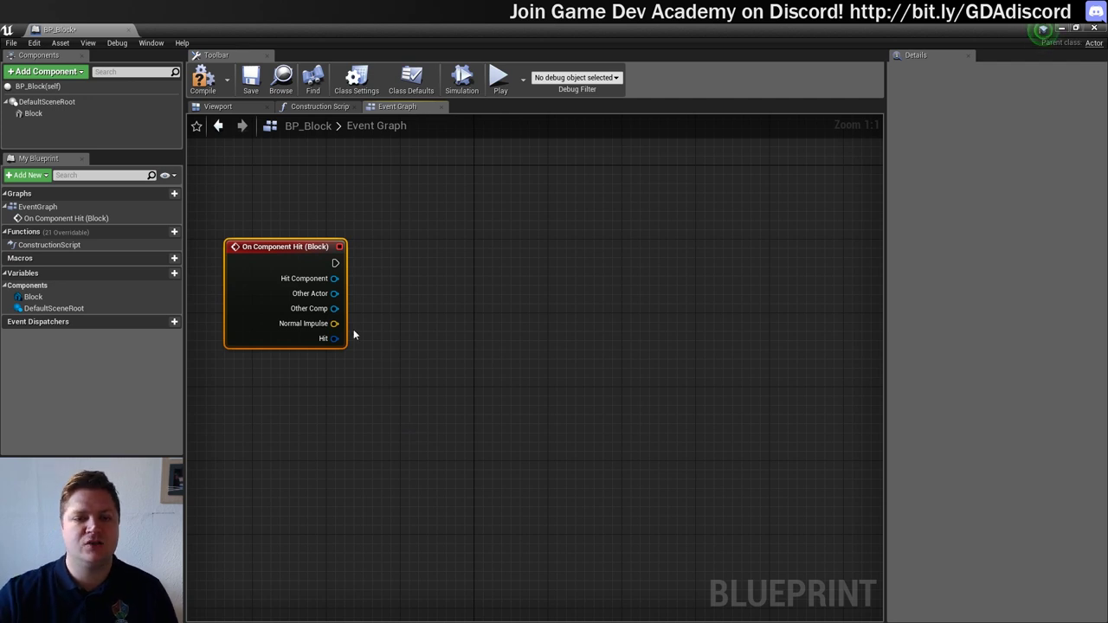
Cast the hit event's Other Actor to BP_Ball
left_click_drag(334, 294, 421, 285)
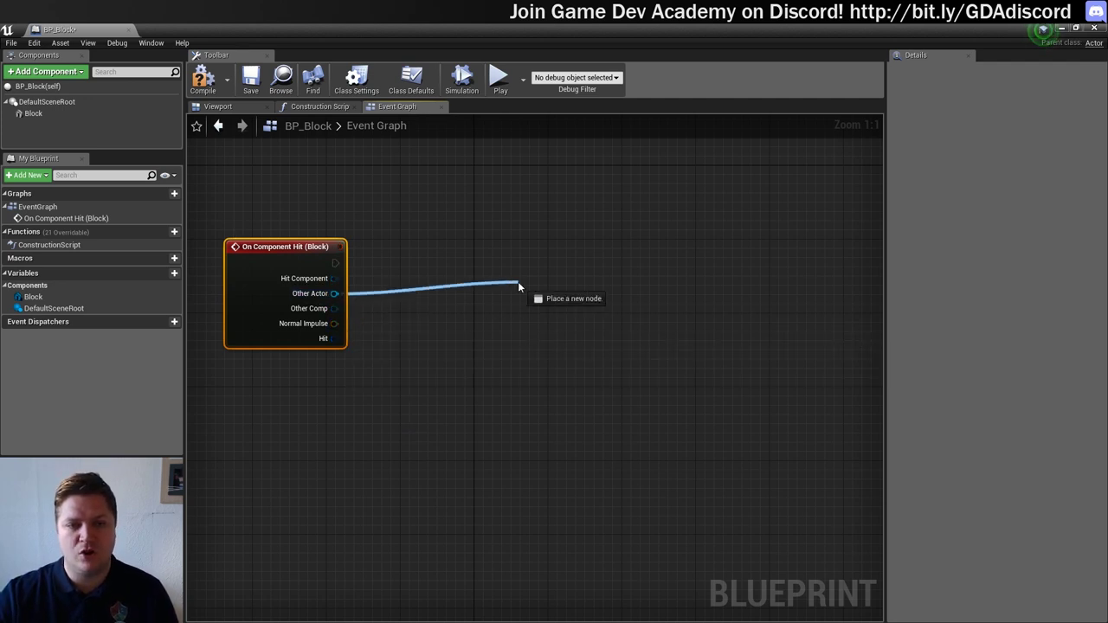
type("cast to")
key("Down")
key("Down")
key("Down")
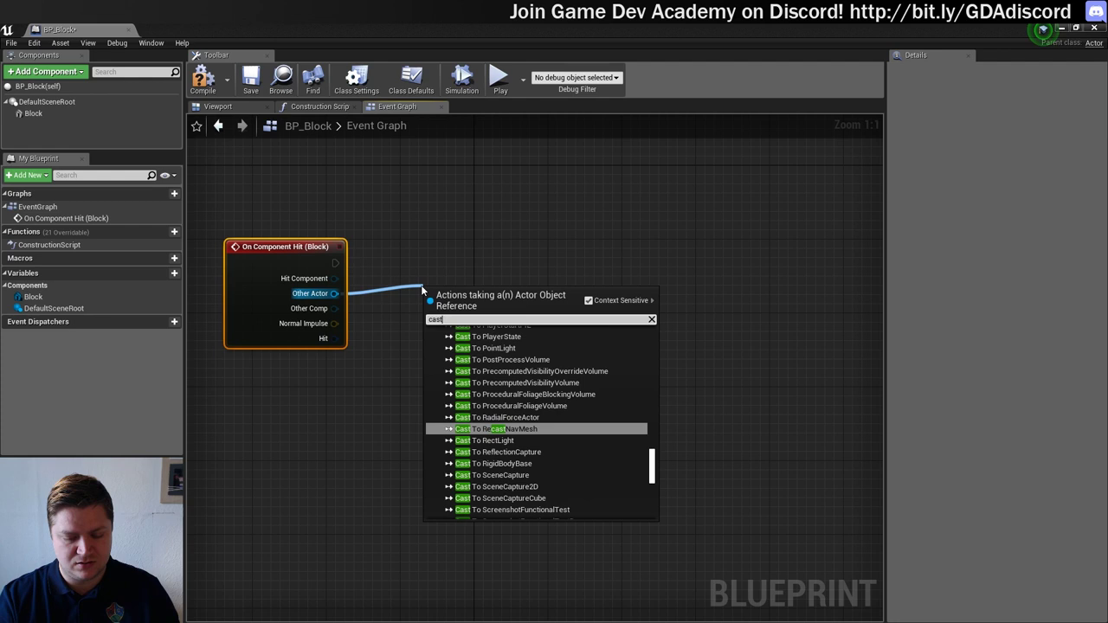
key("Down")
key("Down")
key("Down")
type("ball")
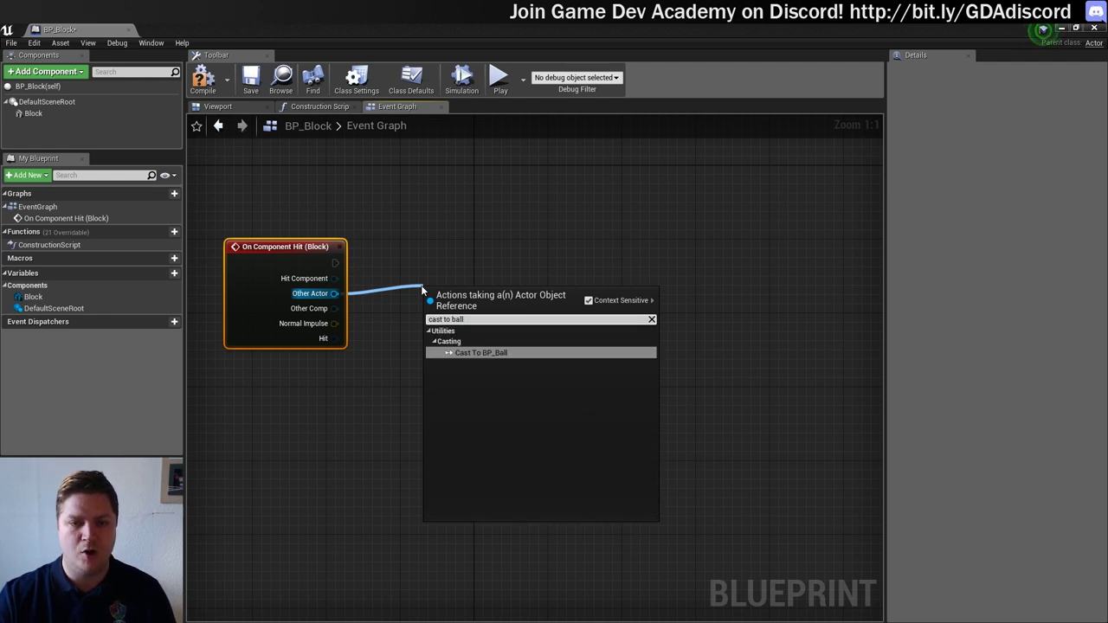
left_click(467, 353)
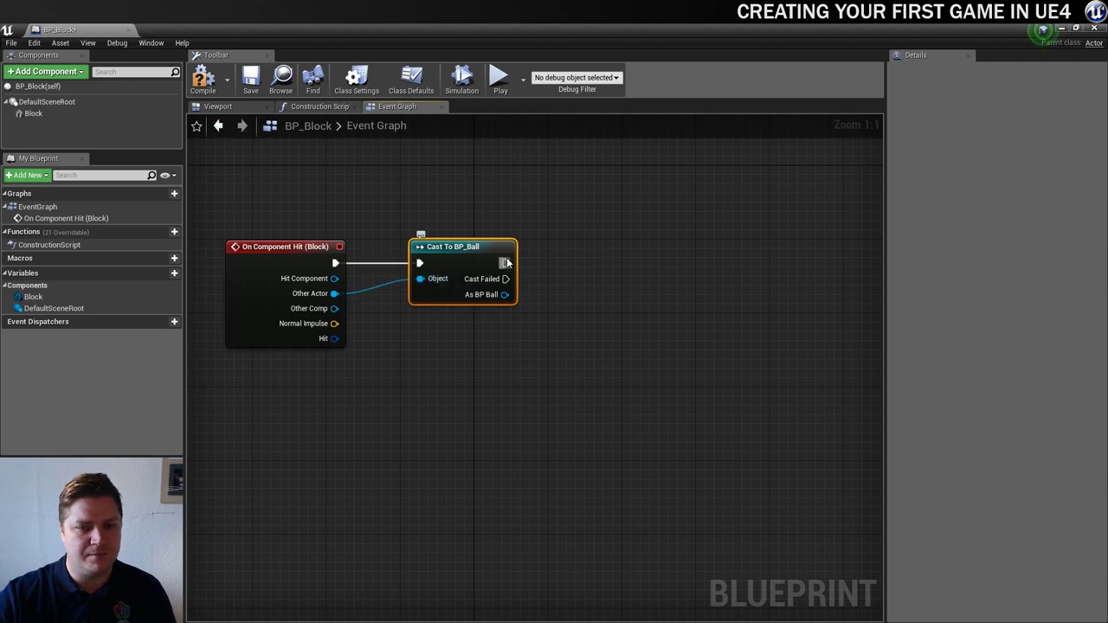
Connect the successful cast to DestroyActor, then compile, save and return to Level1
left_click_drag(505, 263, 608, 252)
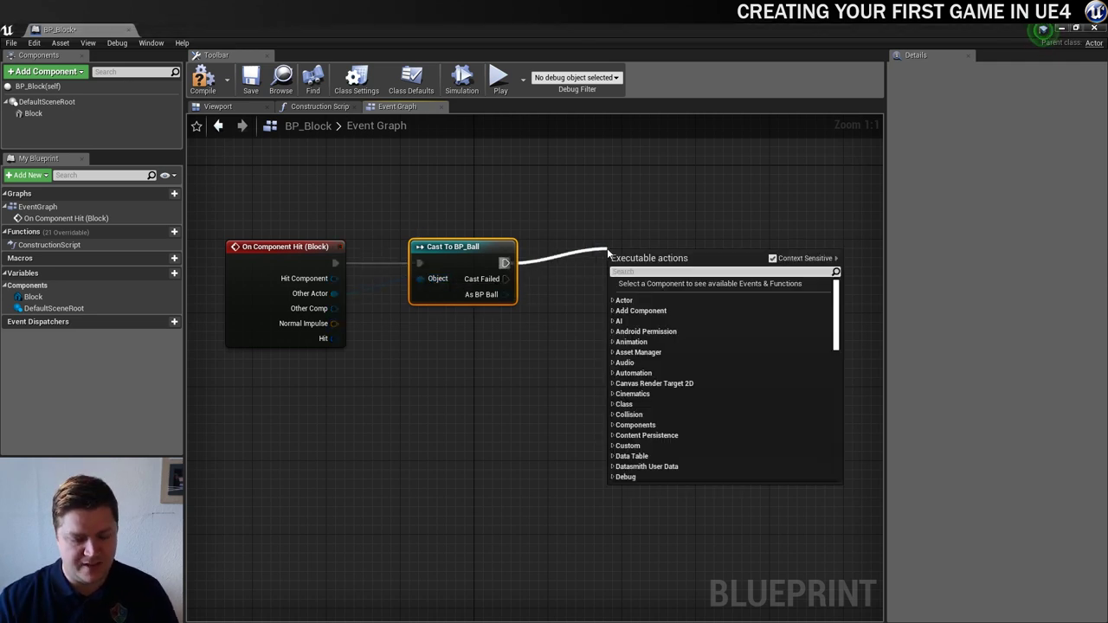
type("destr")
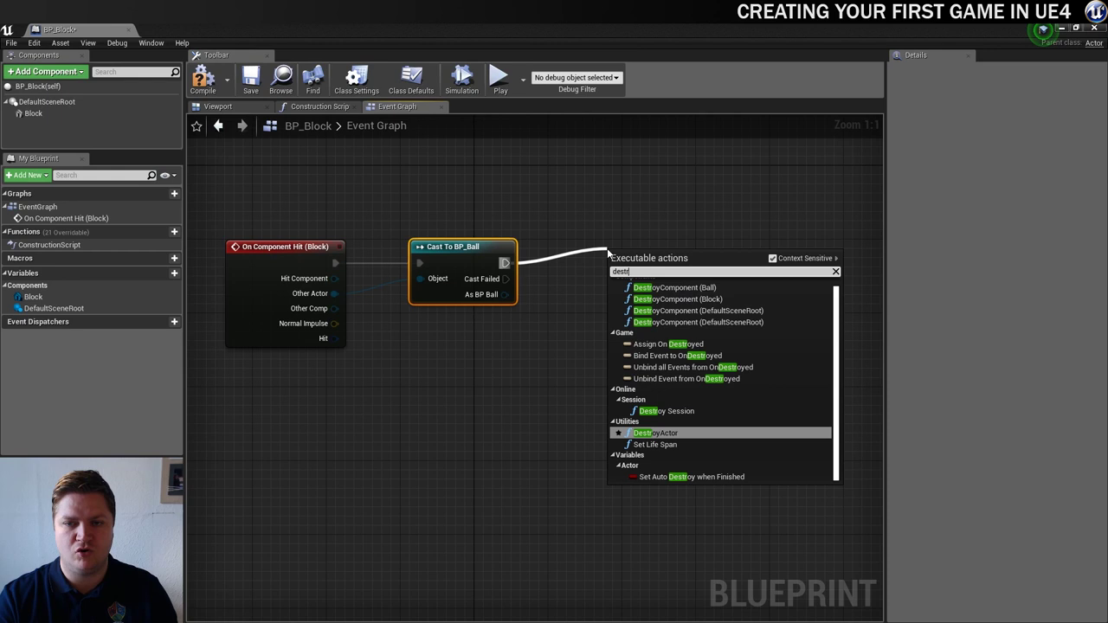
left_click(657, 433)
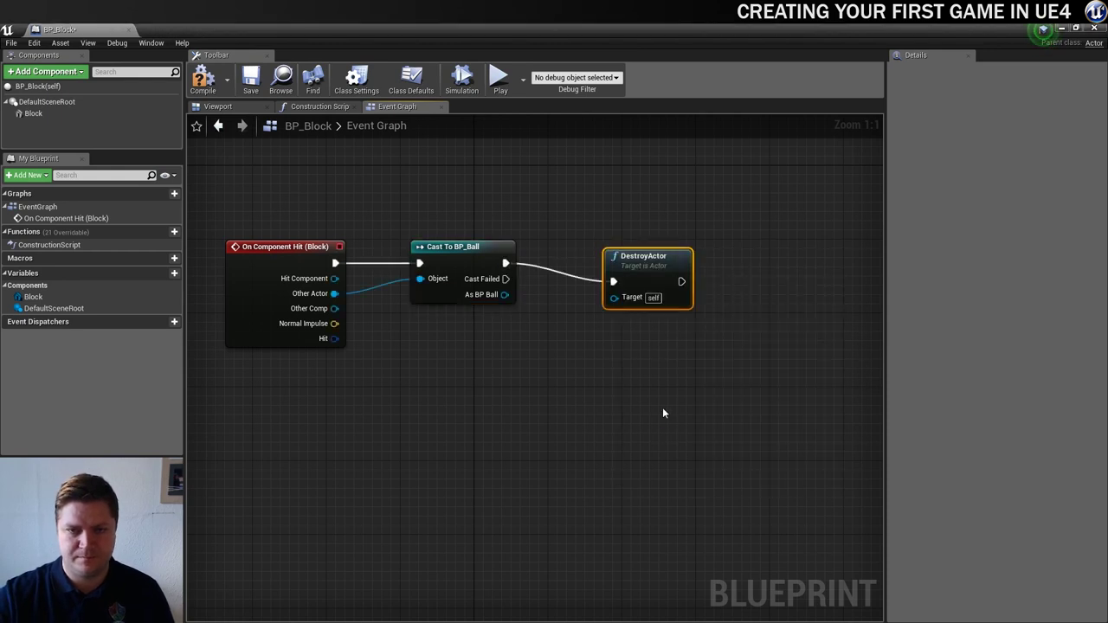
left_click_drag(645, 252, 612, 244)
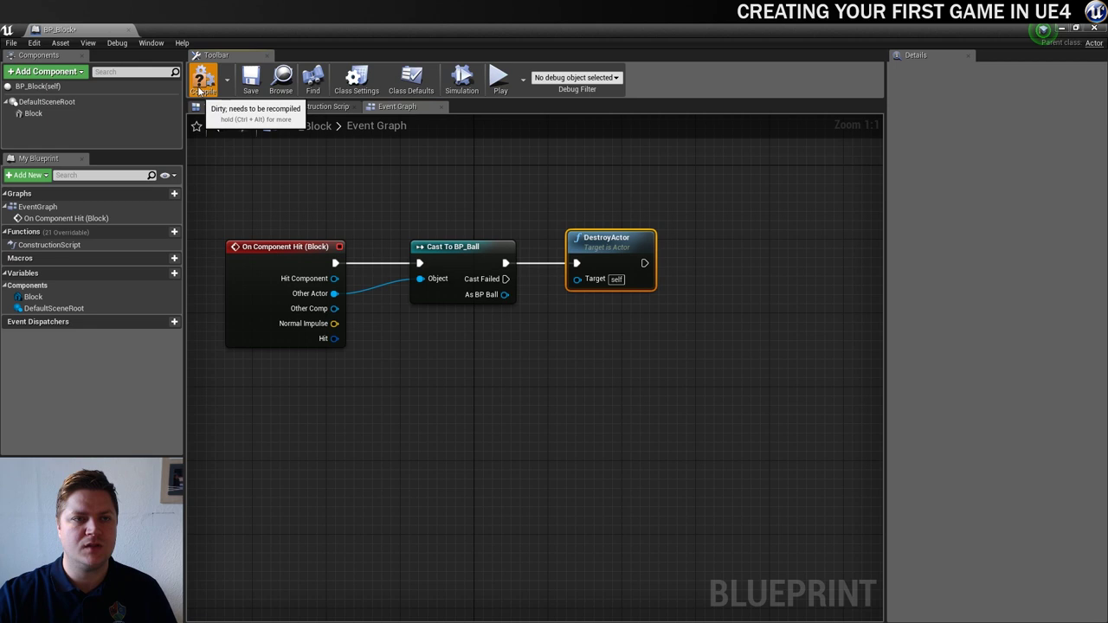
left_click(249, 79)
left_click(90, 32)
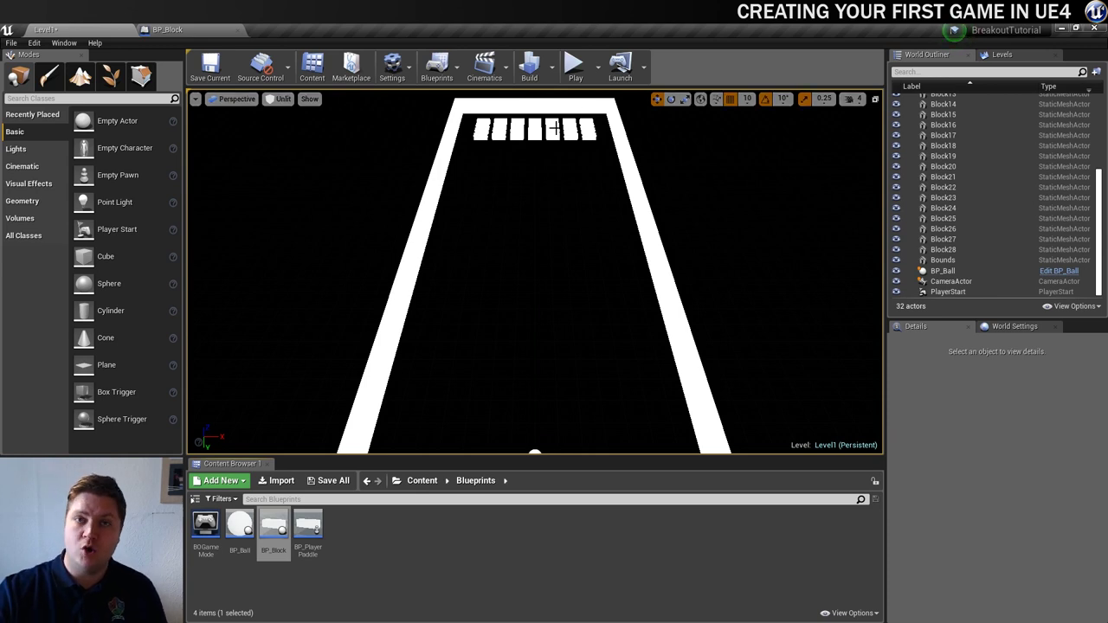
Switch the viewport to Top view and delete all 28 old block actors
left_click(235, 100)
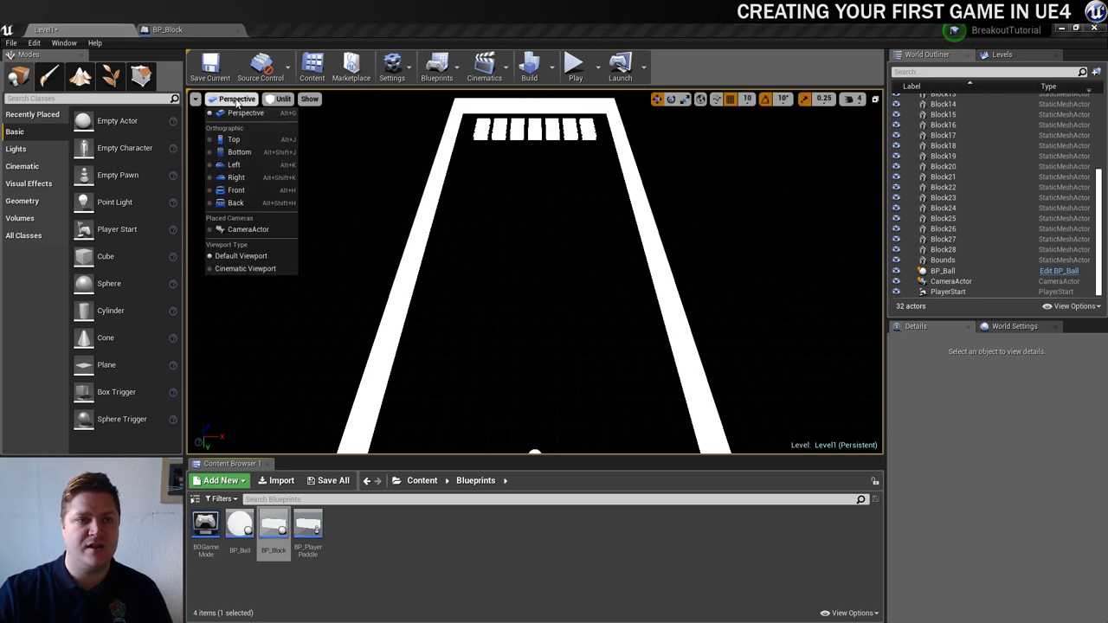
left_click(229, 141)
right_click_drag(542, 366, 525, 401)
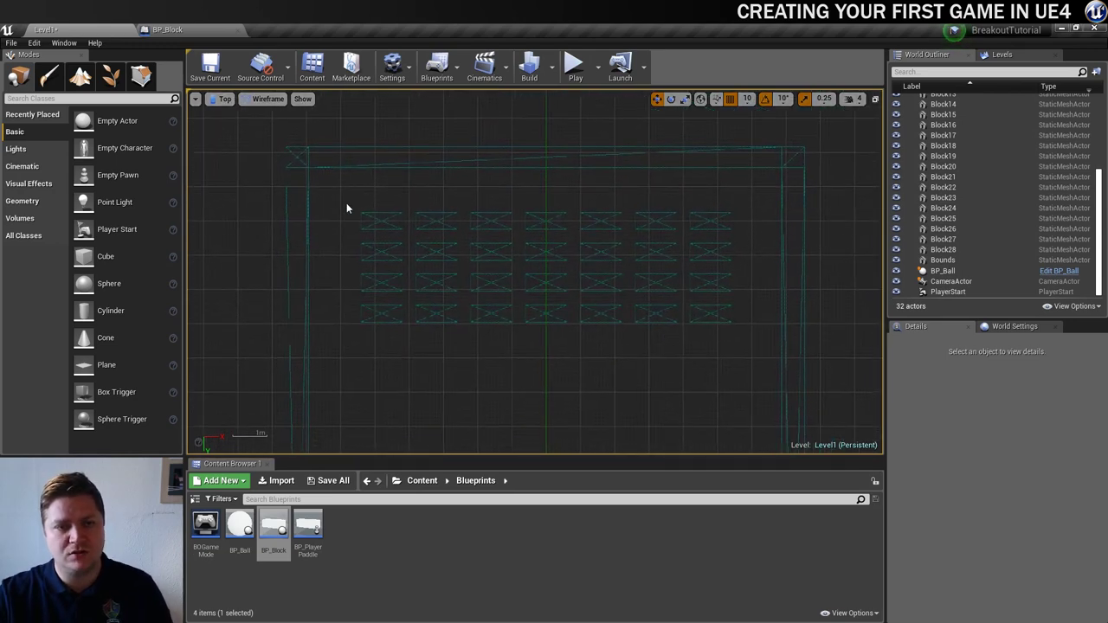
left_click_drag(336, 194, 750, 350)
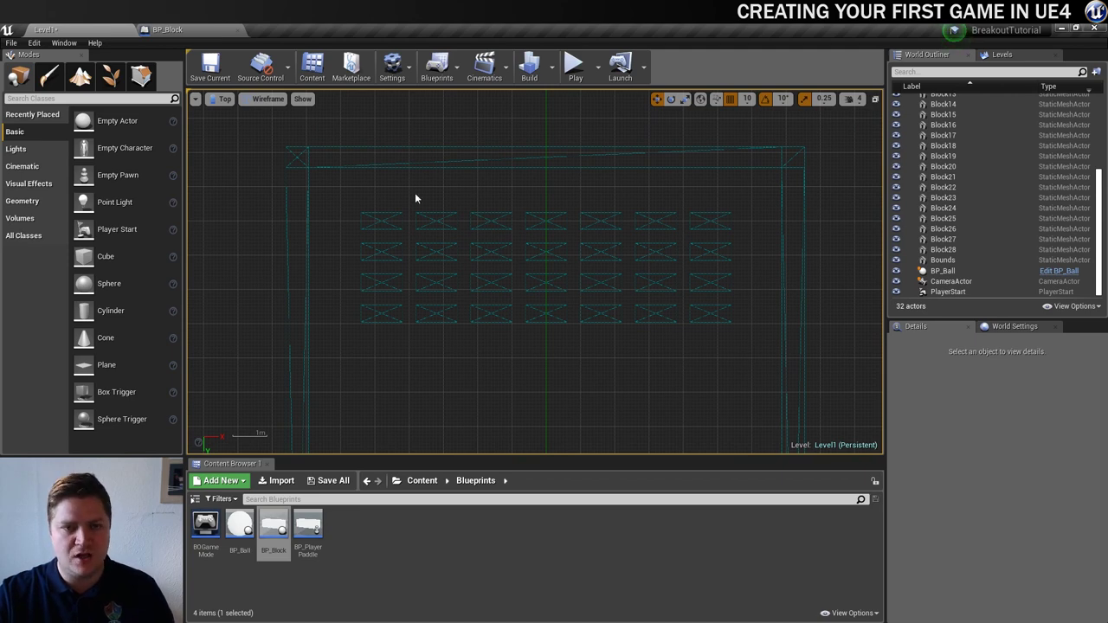
left_click_drag(343, 188, 746, 355)
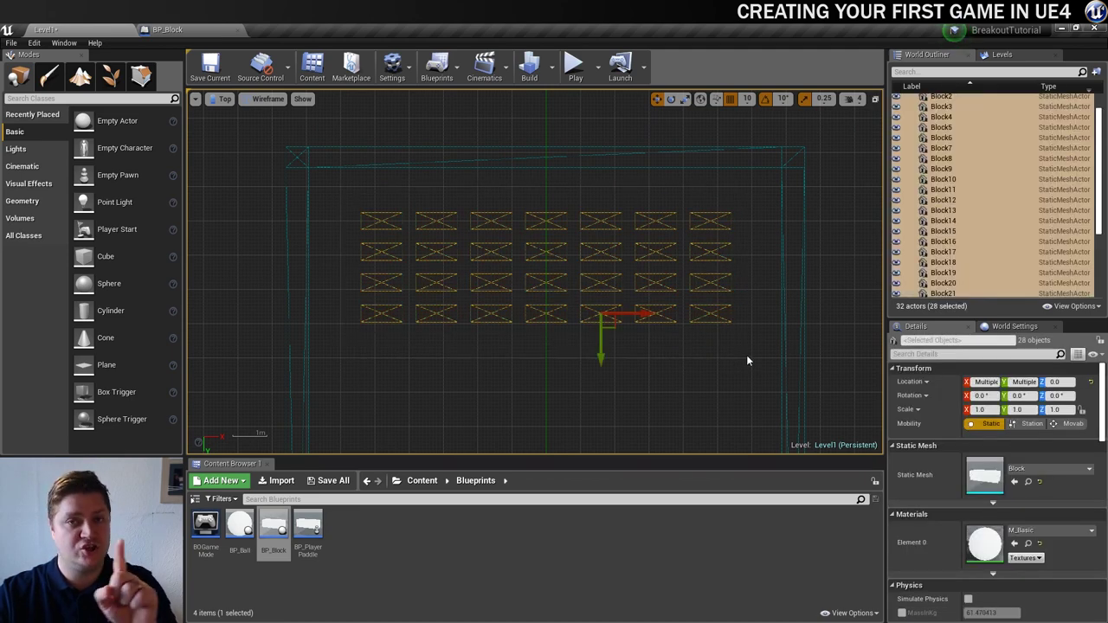
key("Delete")
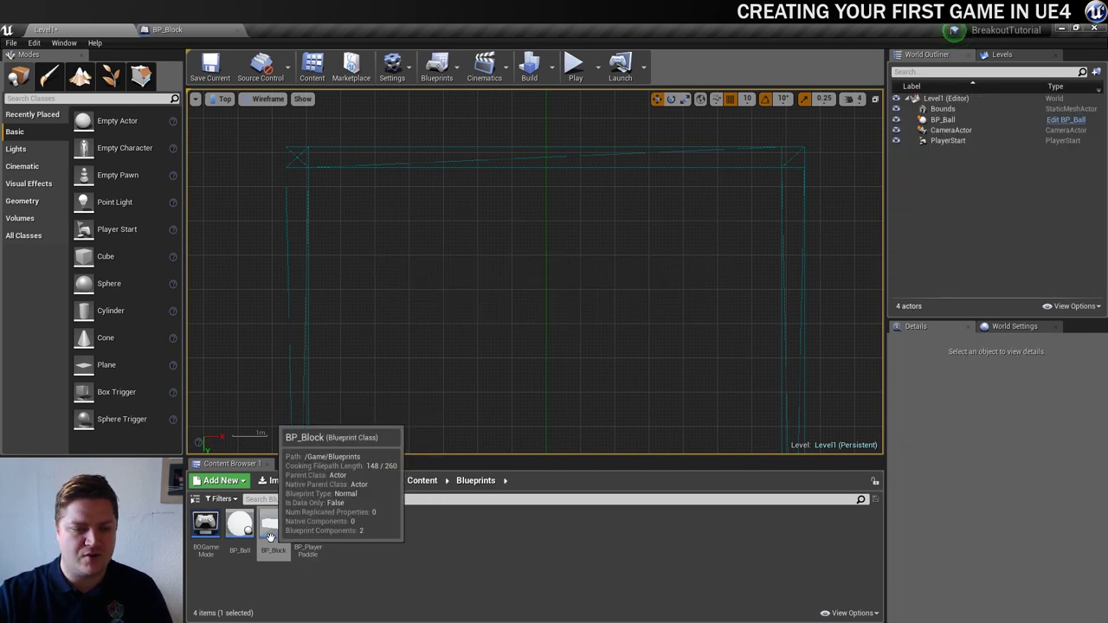
Place a BP_Block at X location 0, just below the top wall
left_click_drag(274, 524, 556, 258)
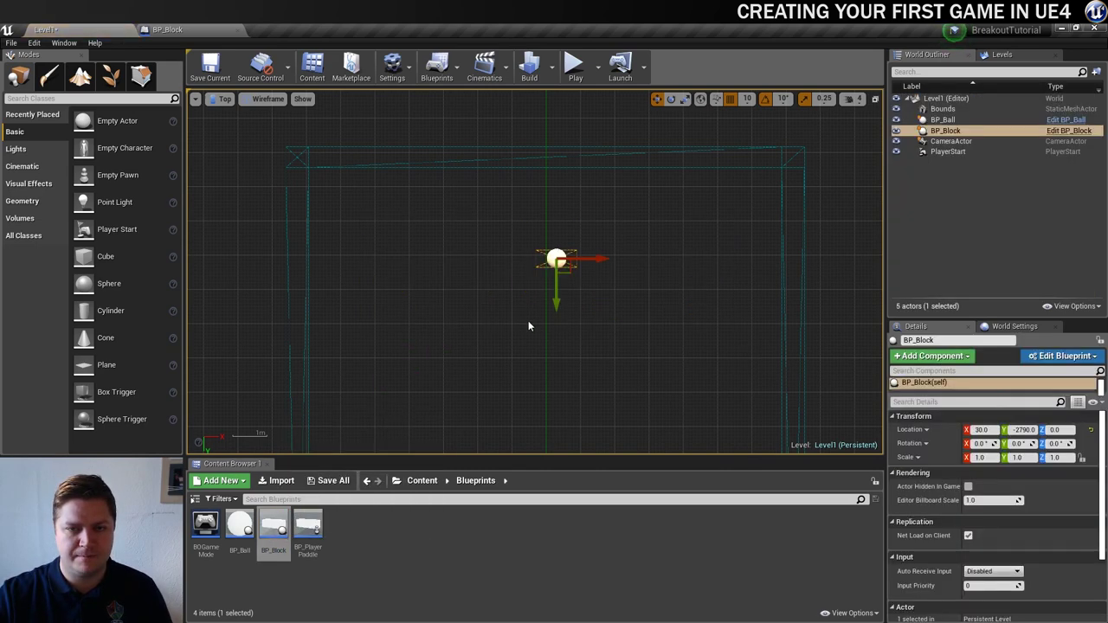
left_click(980, 429)
type("0")
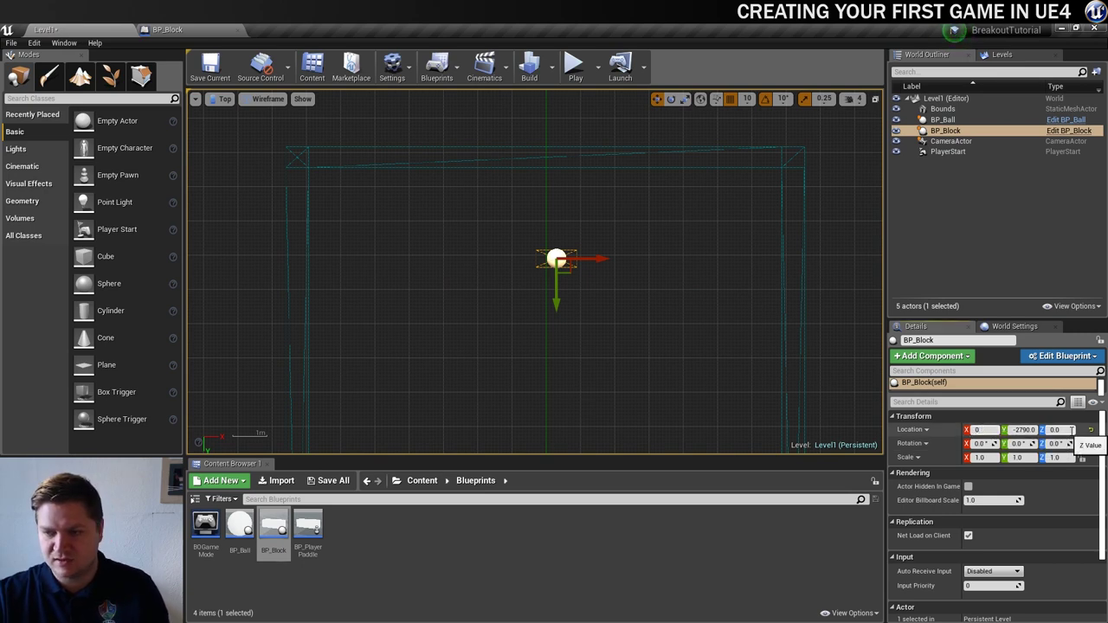
key("Tab")
key("Tab")
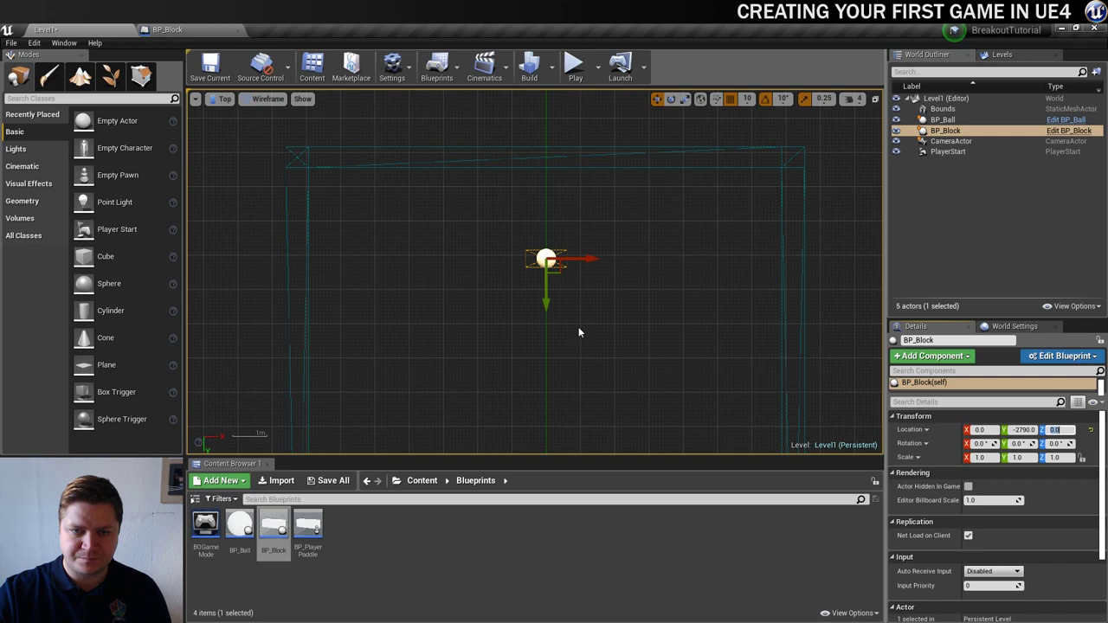
mouse_move(541, 308)
left_mouse_down()
mouse_move(537, 253)
mouse_move(534, 277)
left_mouse_up()
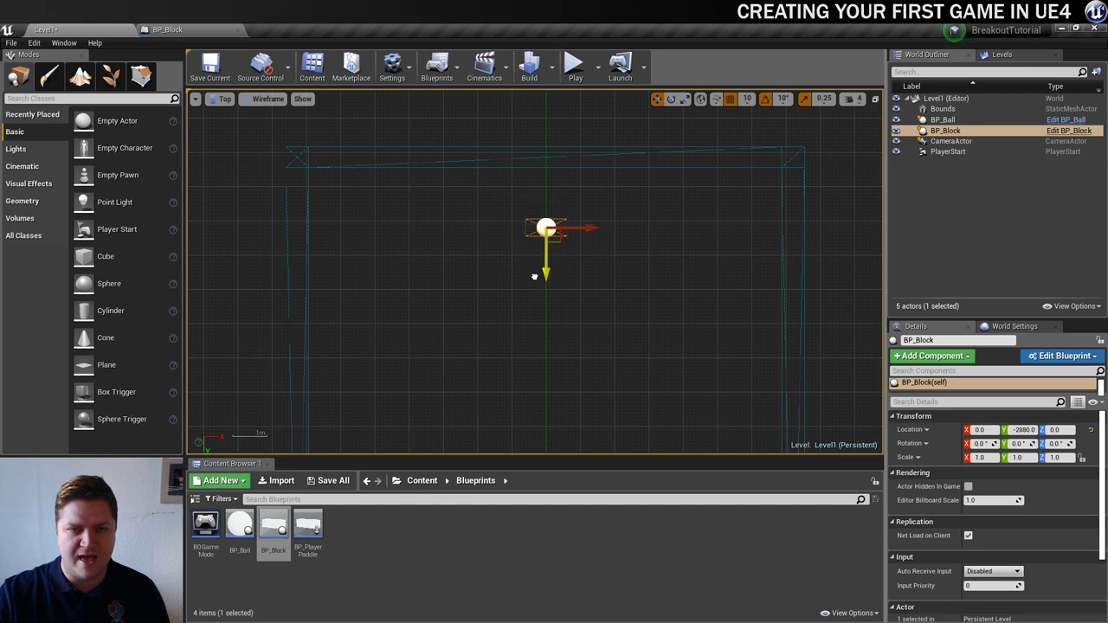
scroll(536, 273, "up", 3)
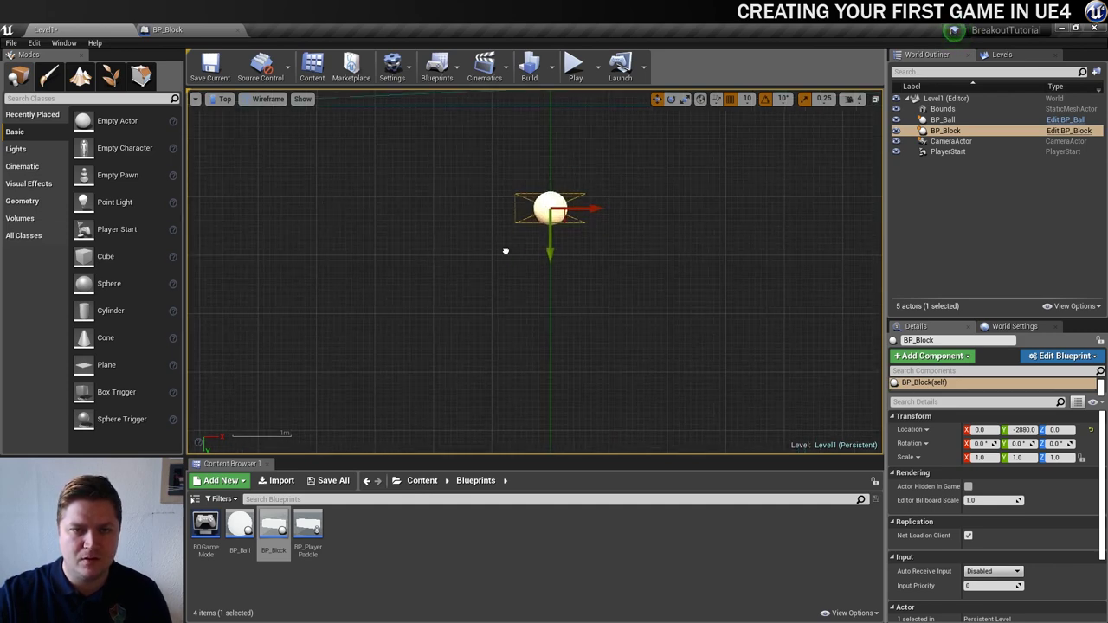
left_click_drag(543, 273, 542, 276)
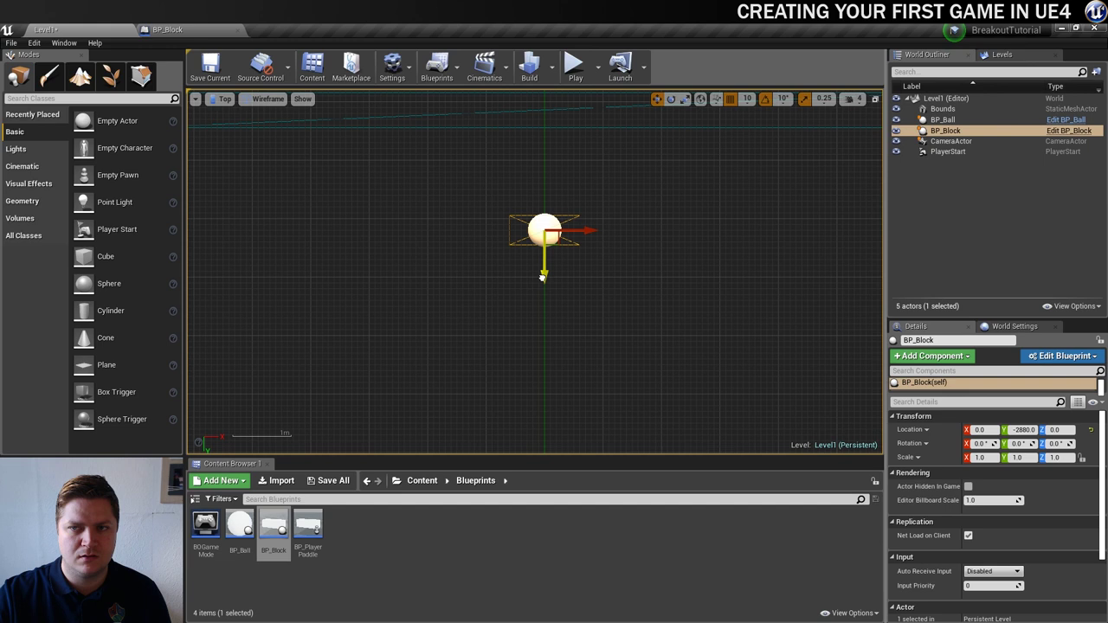
left_click_drag(544, 277, 544, 271)
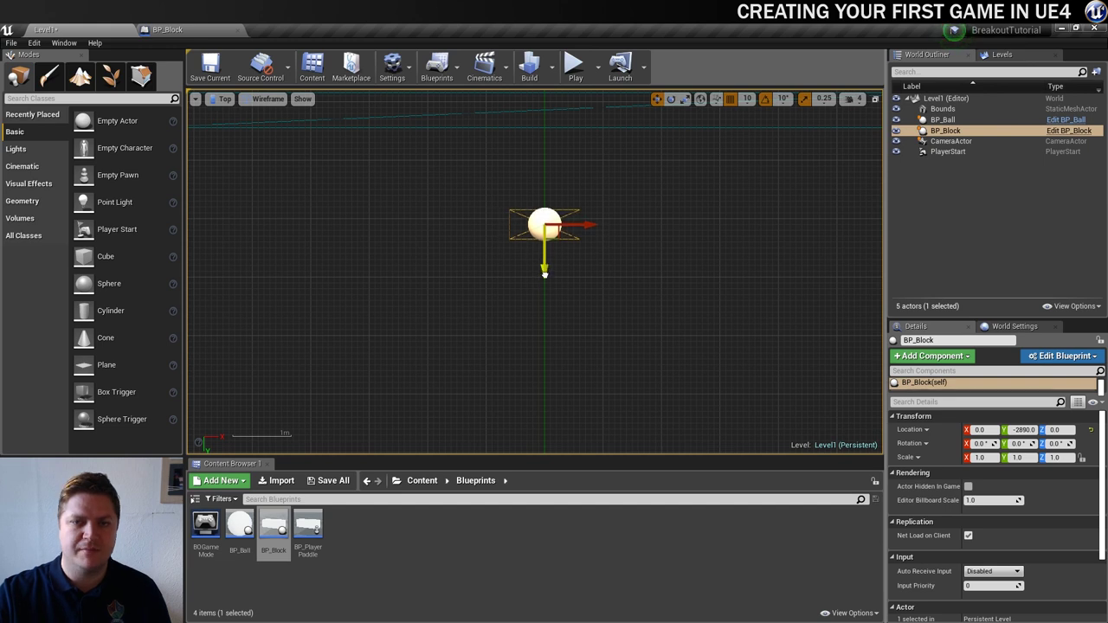
Alt-drag copies of the block to form a row of four
left_click_drag(580, 225, 396, 225, "alt")
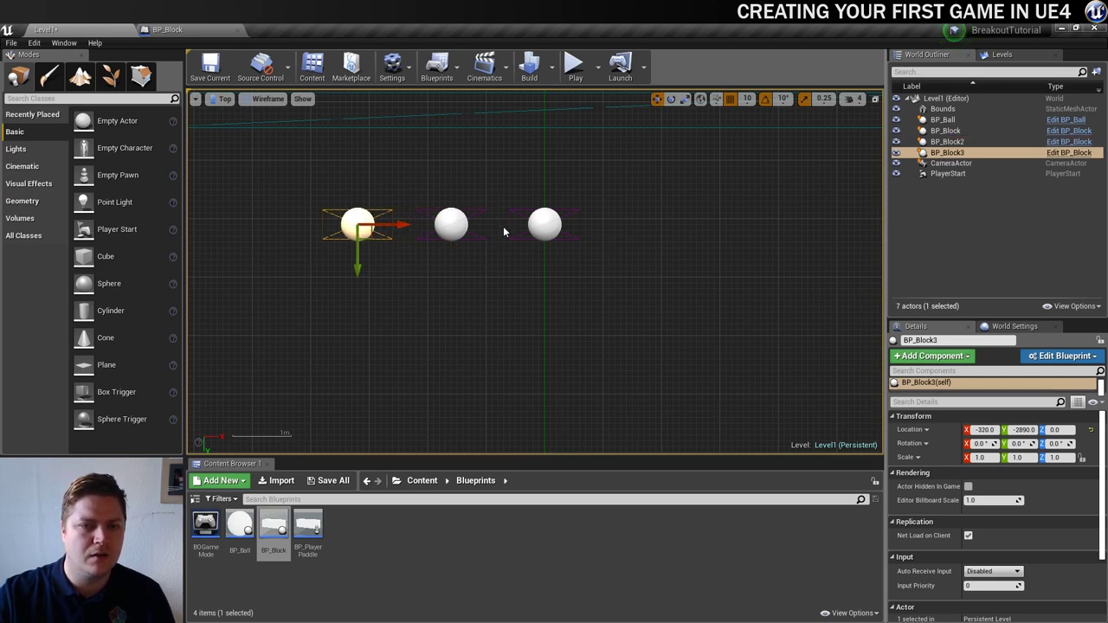
left_click_drag(405, 227, 311, 227, "alt")
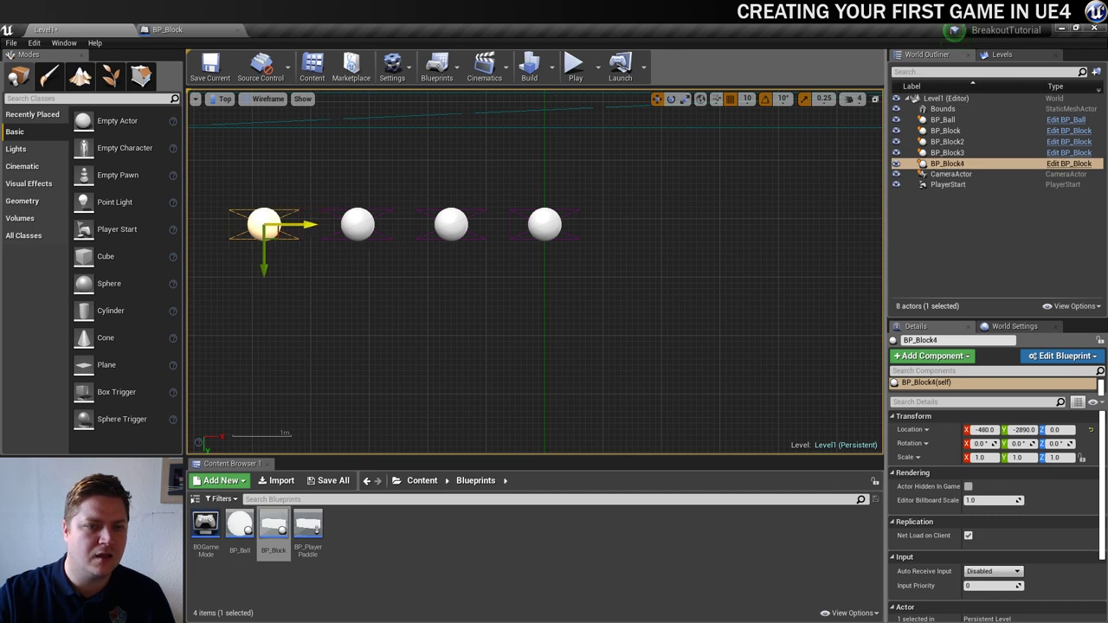
scroll(402, 228, "down", 2)
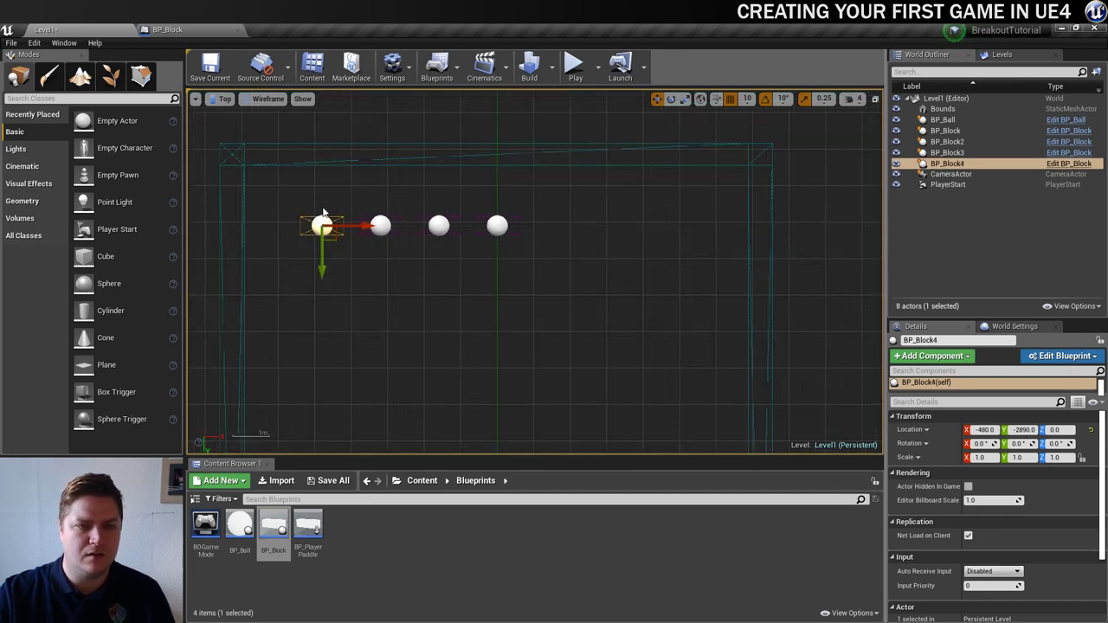
Duplicate three blocks to extend the row to seven
left_click_drag(310, 204, 457, 274)
left_click_drag(291, 188, 495, 306)
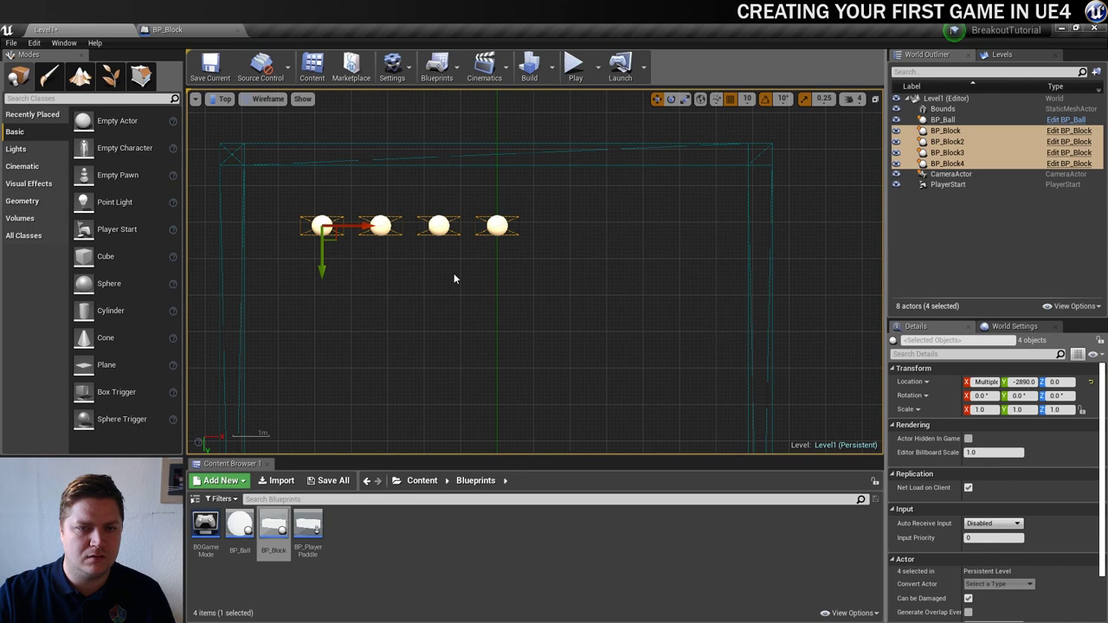
left_click_drag(312, 189, 452, 275)
scroll(394, 264, "up", 1)
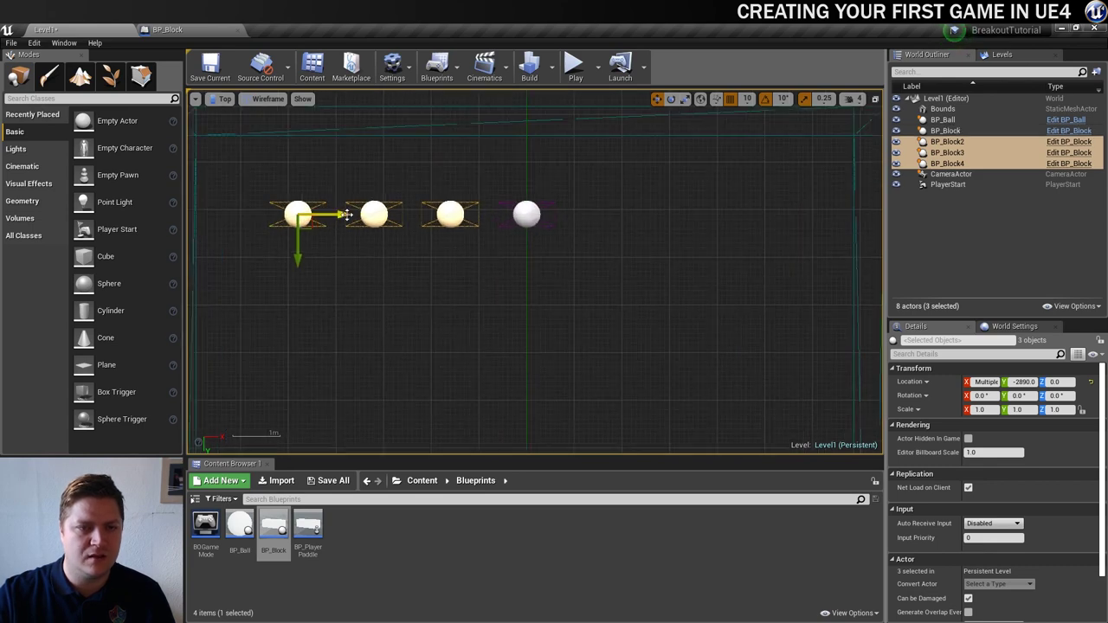
mouse_move(346, 215)
left_mouse_down("alt")
mouse_move(655, 215)
mouse_move(602, 215)
left_mouse_up("alt")
left_click(354, 325)
scroll(387, 318, "down", 1)
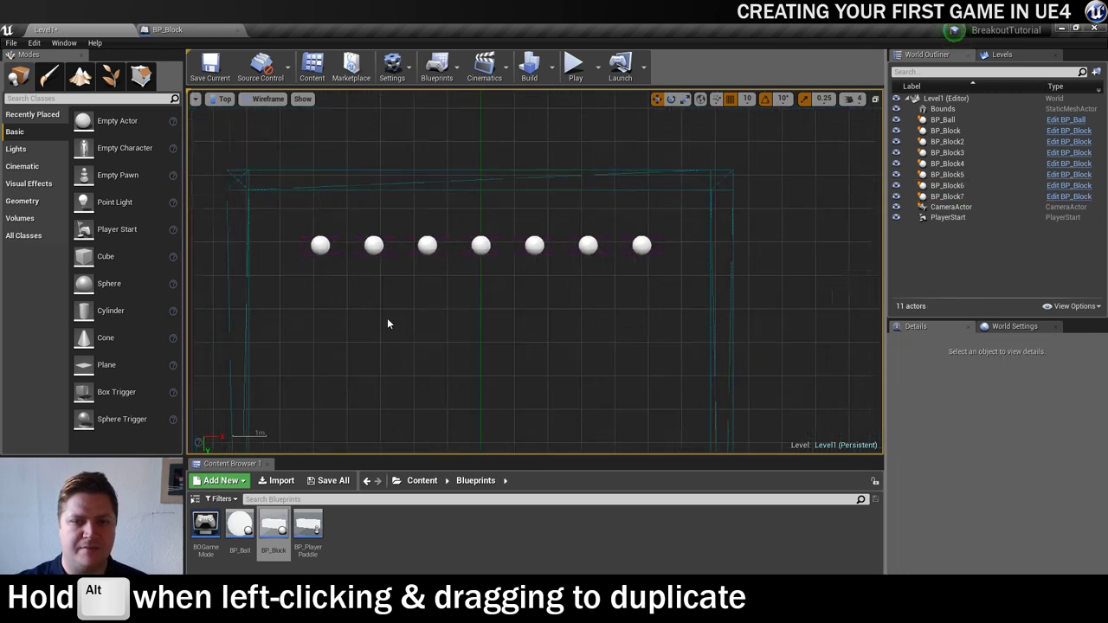
Copy the row of seven downward into five rows, then switch the viewport to Perspective
left_click_drag(303, 211, 671, 338)
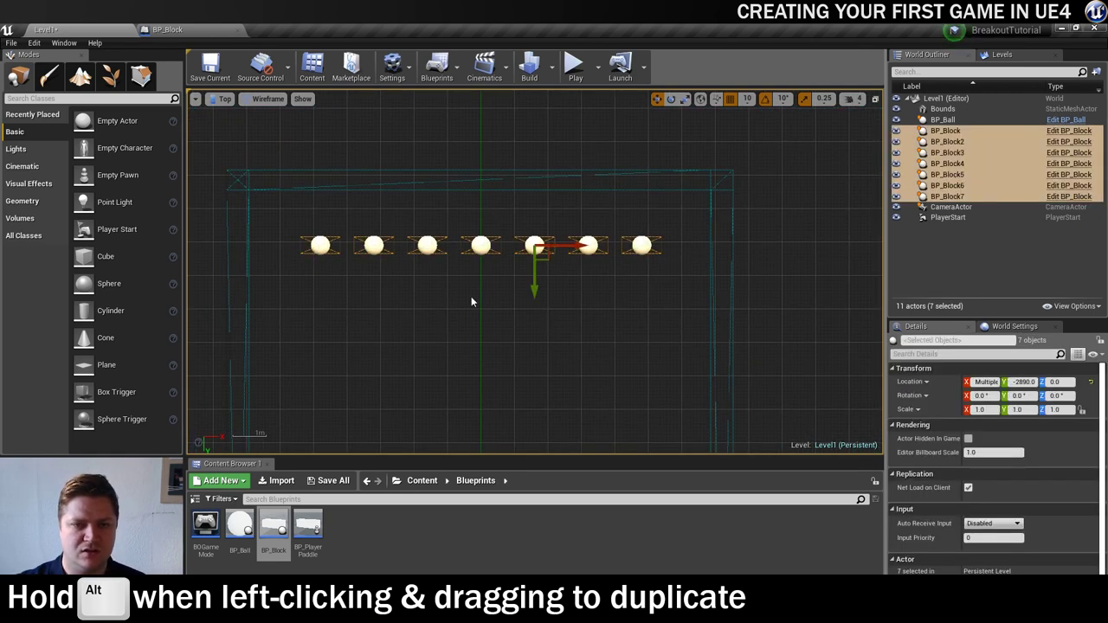
left_click_drag(535, 290, 534, 342, "alt")
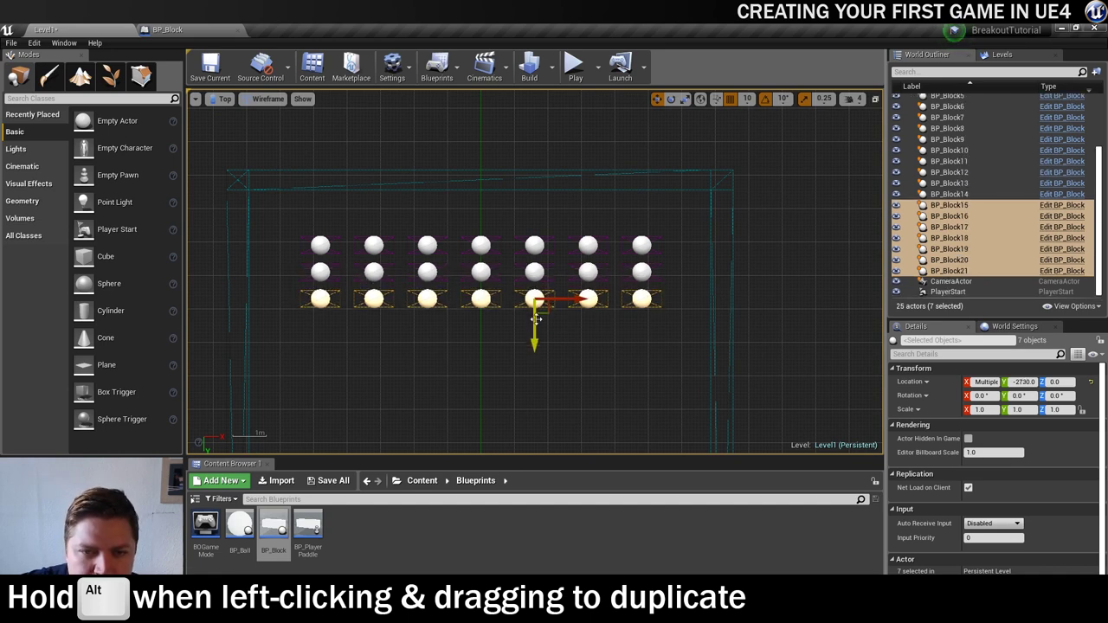
scroll(542, 327, "up", 2)
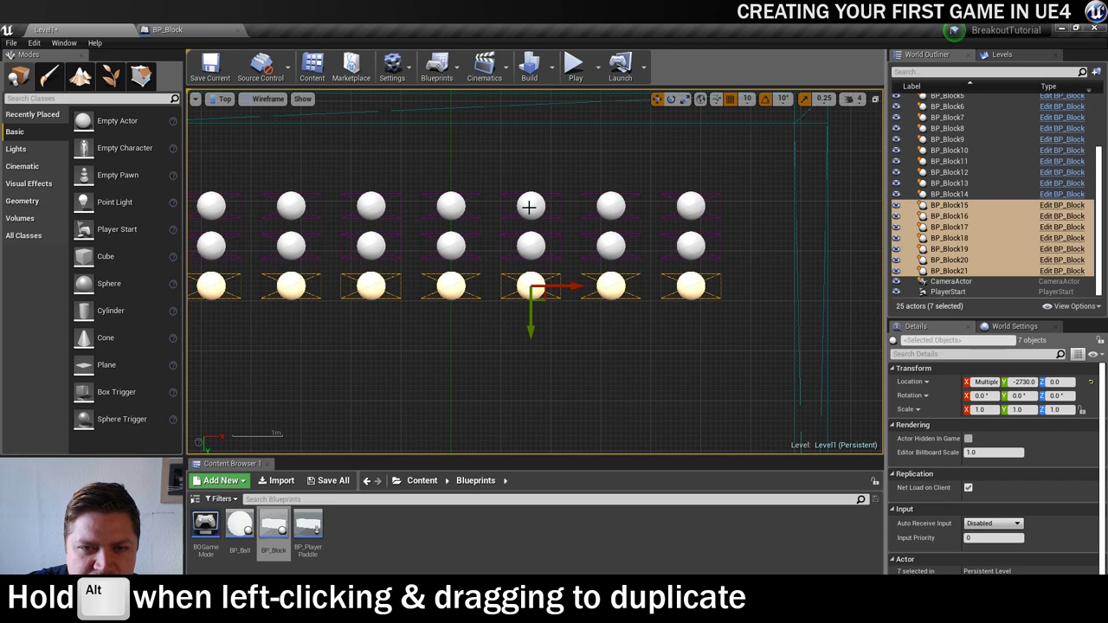
left_click_drag(531, 328, 532, 367, "alt")
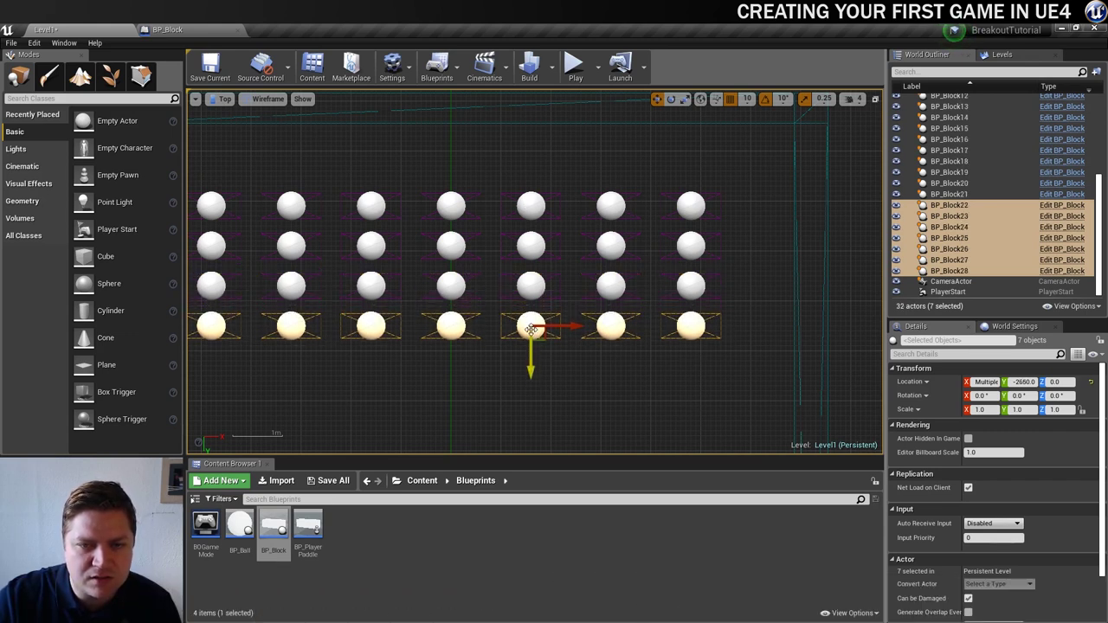
left_click_drag(531, 329, 531, 369, "alt")
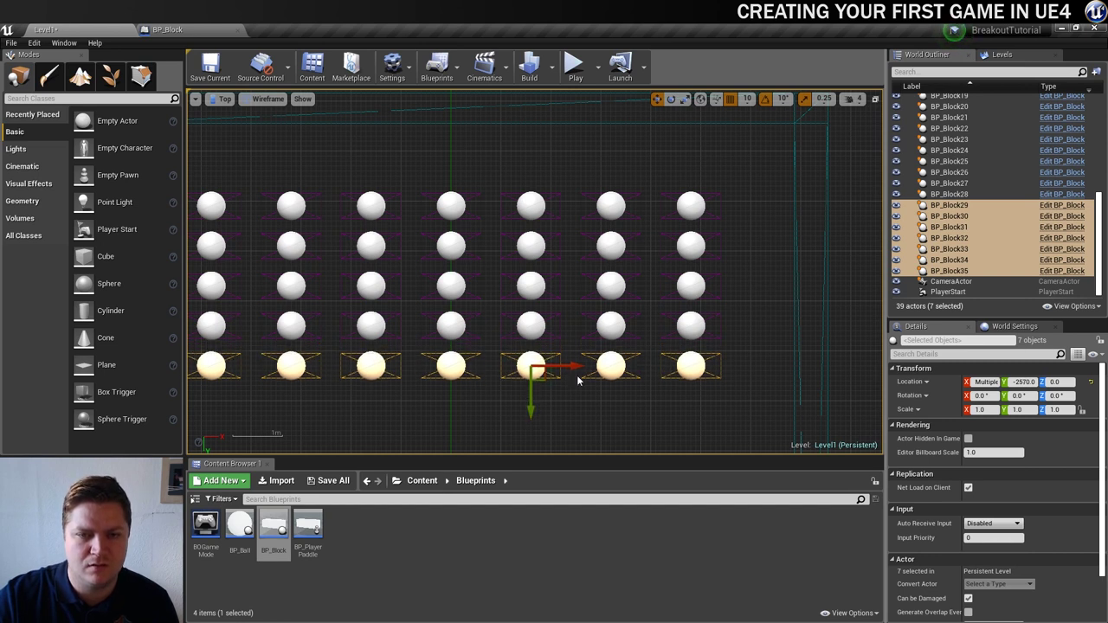
left_click(636, 406)
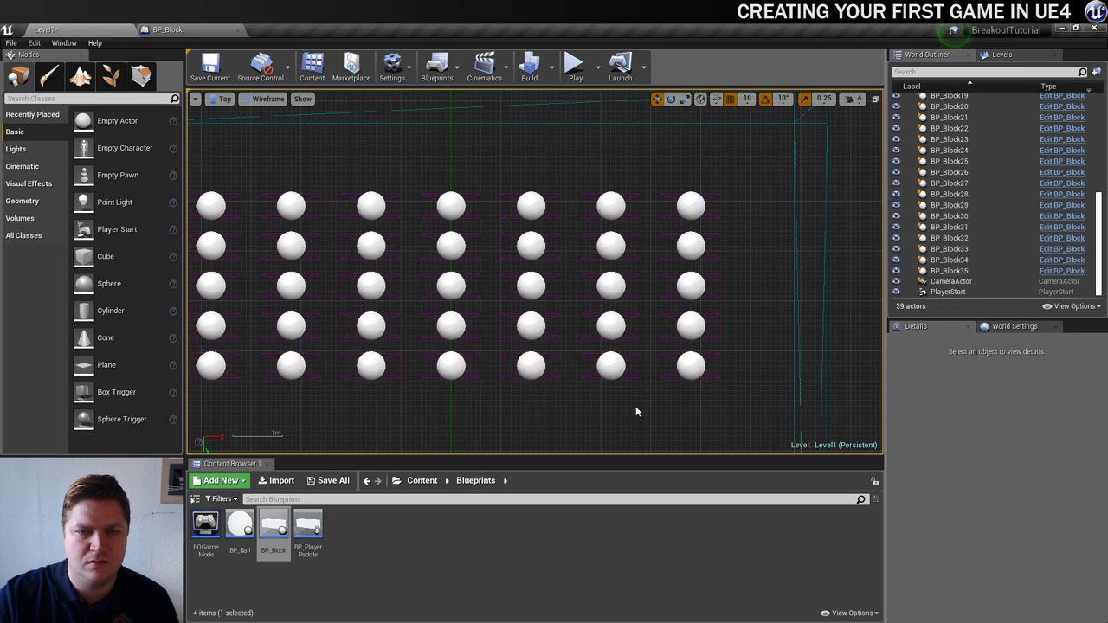
left_click(225, 99)
left_click(260, 112)
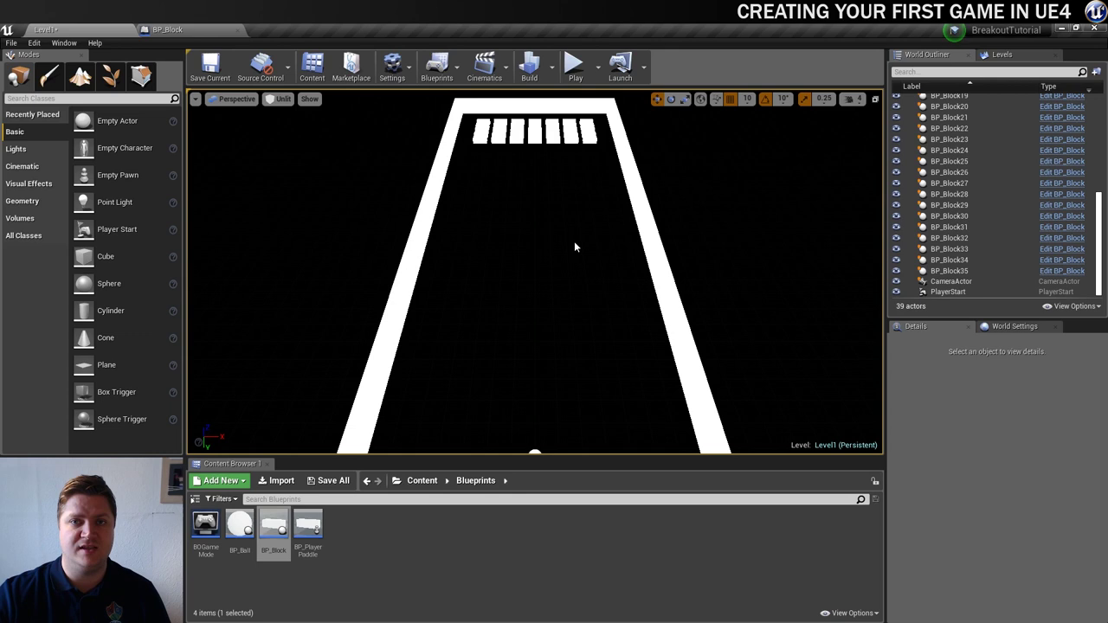
Start Play and use the Left/Right arrow keys to keep the ball destroying BP_Blocks
left_click(574, 65)
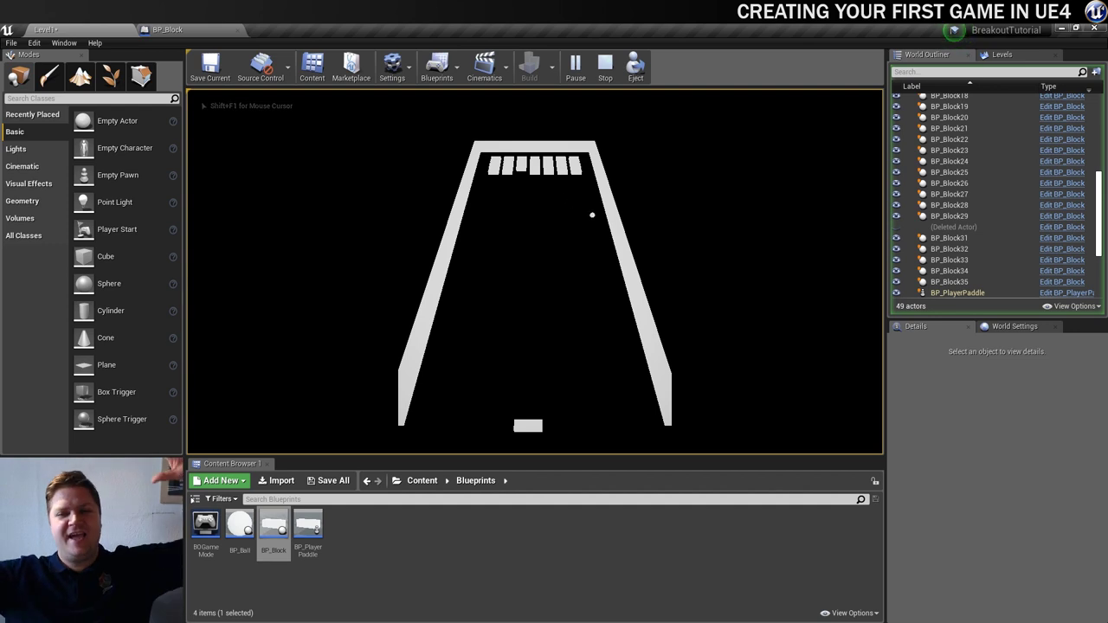
key("Left")
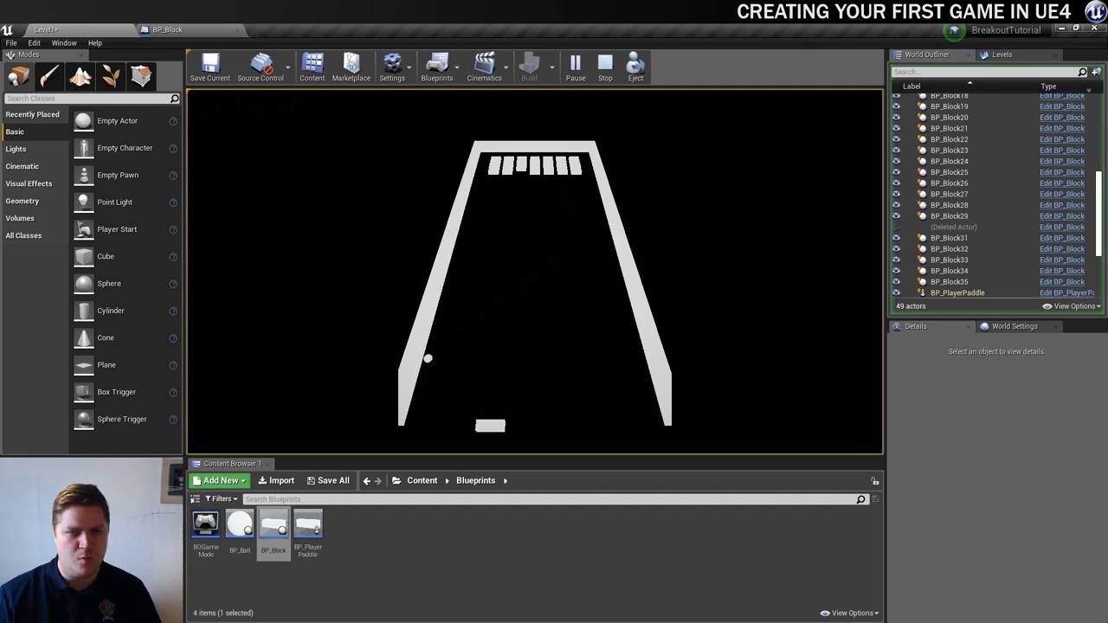
key("Left")
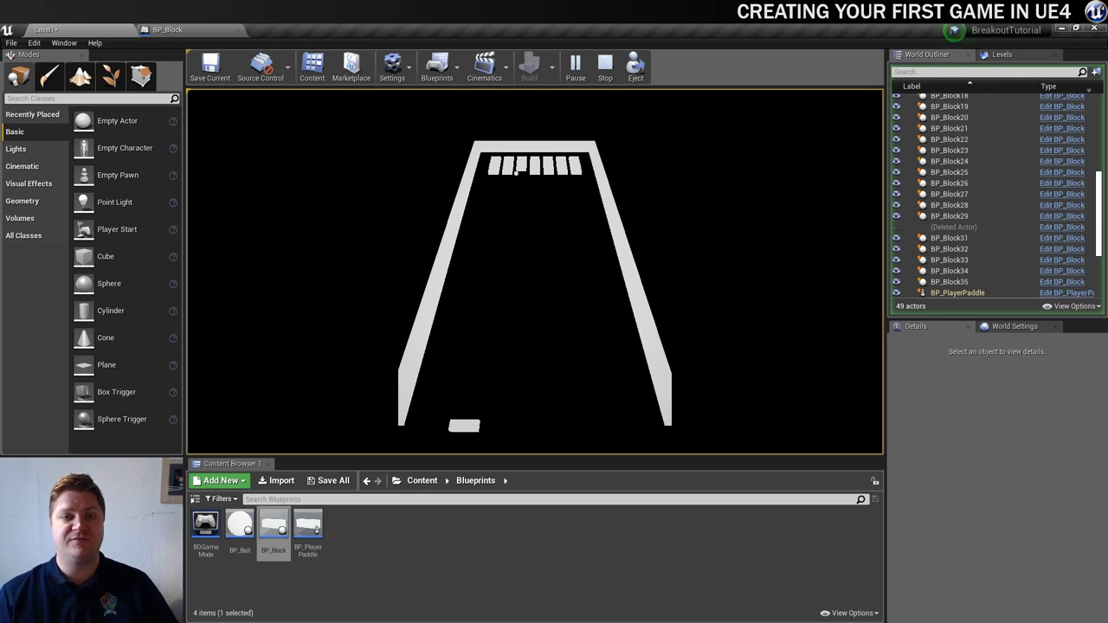
key("Right")
key("Left")
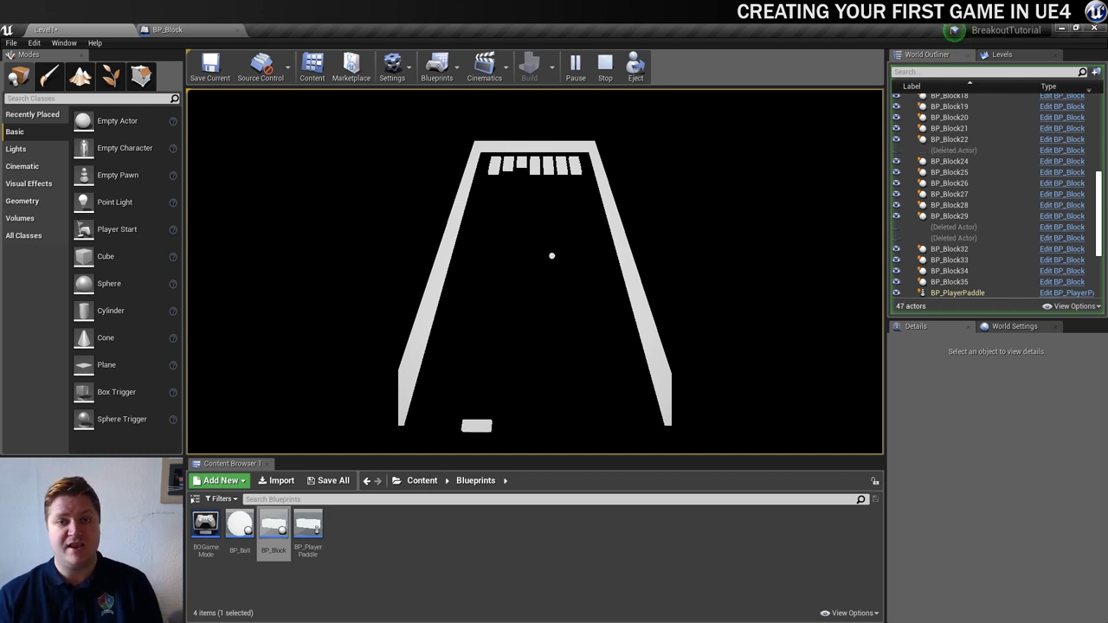
key("Right")
key("Left")
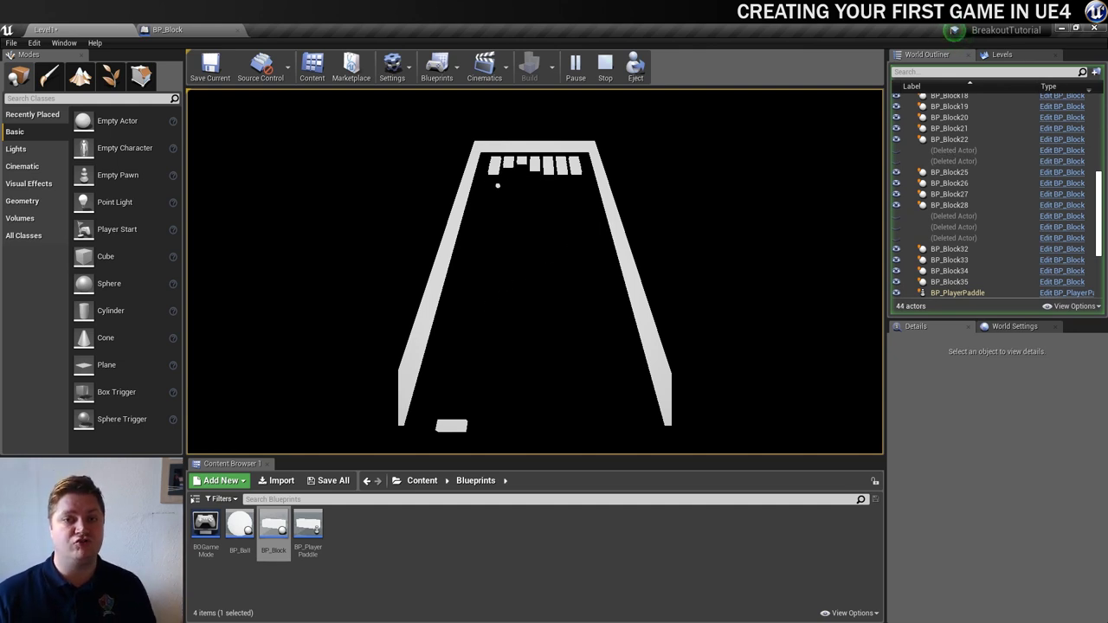
key("Right")
key("Right")
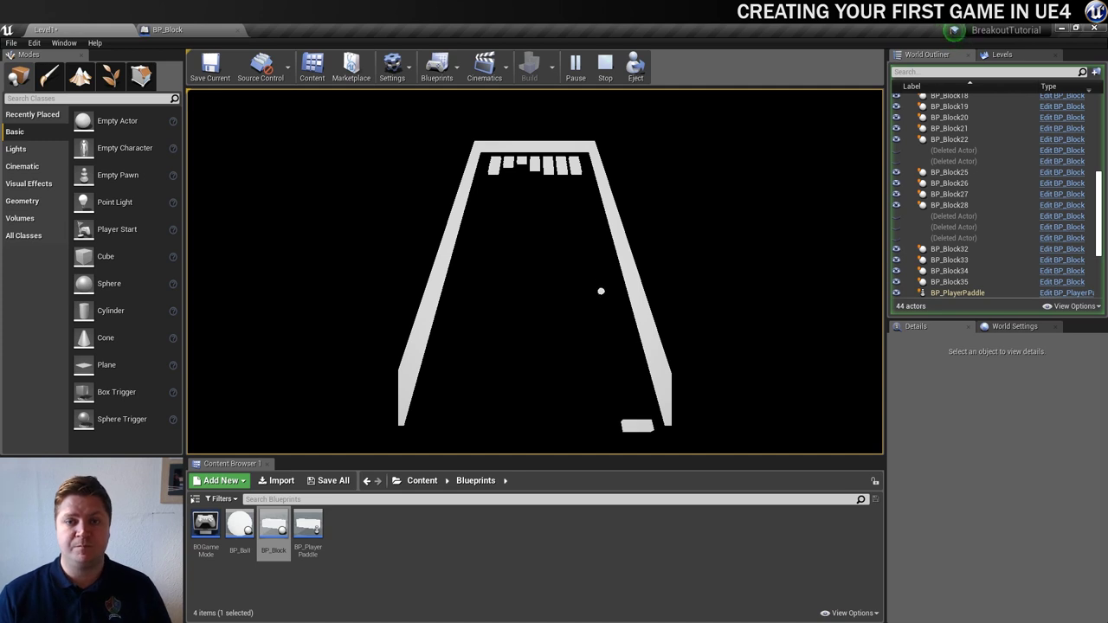
key("Left")
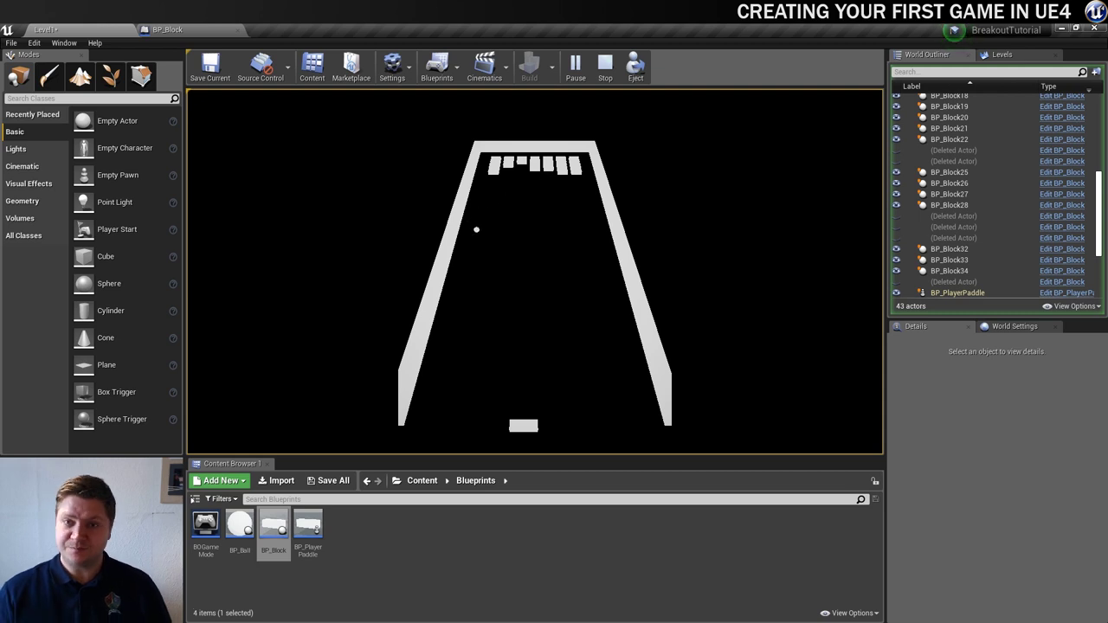
key("Right")
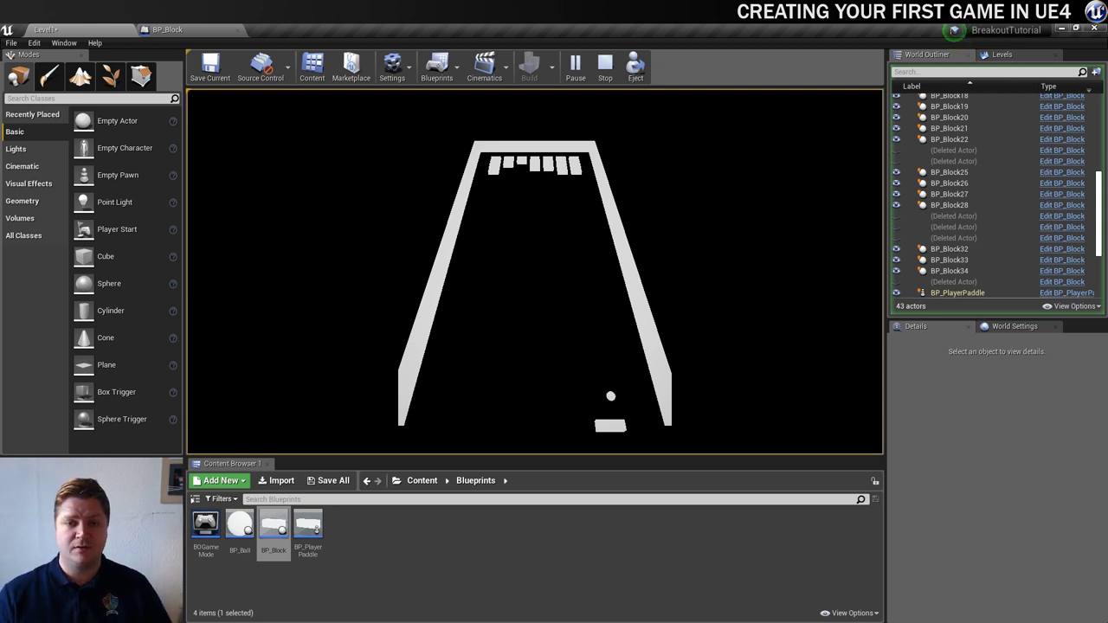
key("Left")
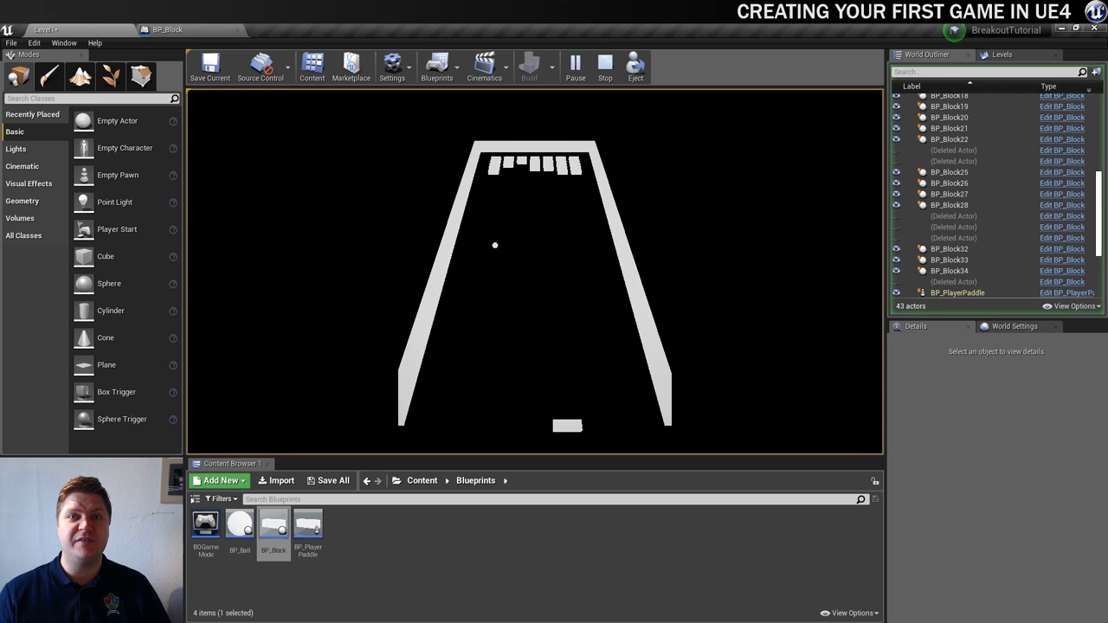